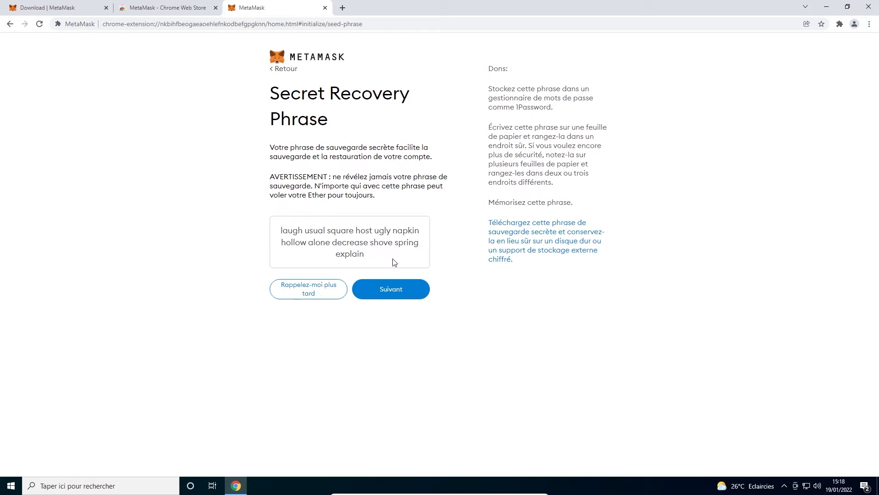
- Postpone the secret recovery phrase backup with the remind-me-later option and dismiss the What's new notice
{"action": "left_click", "coordinate": [390, 297]}
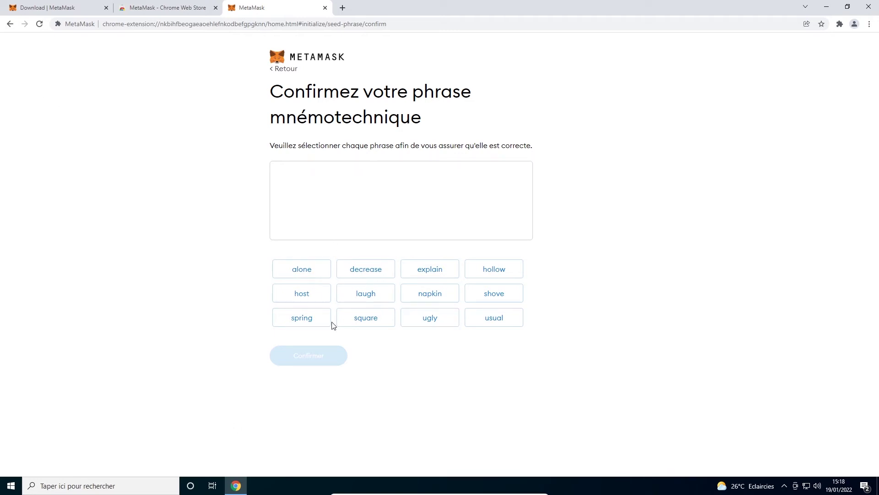
{"action": "left_click", "coordinate": [10, 25]}
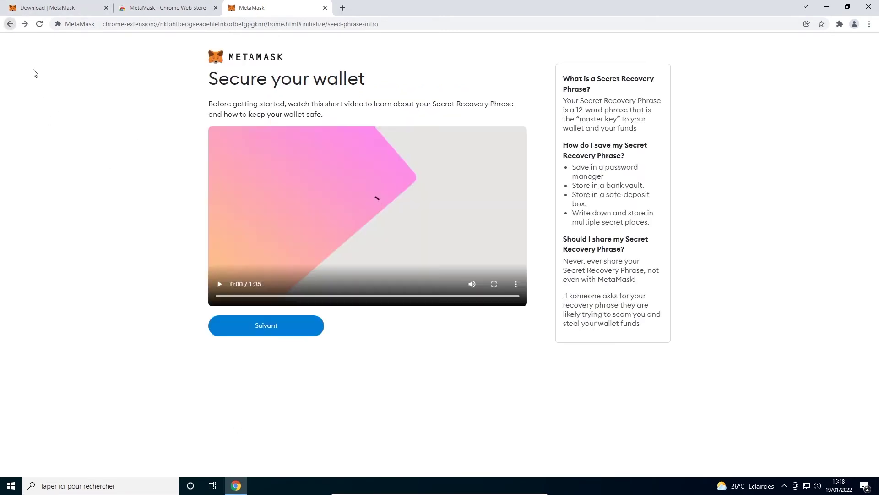
{"action": "left_click", "coordinate": [273, 329]}
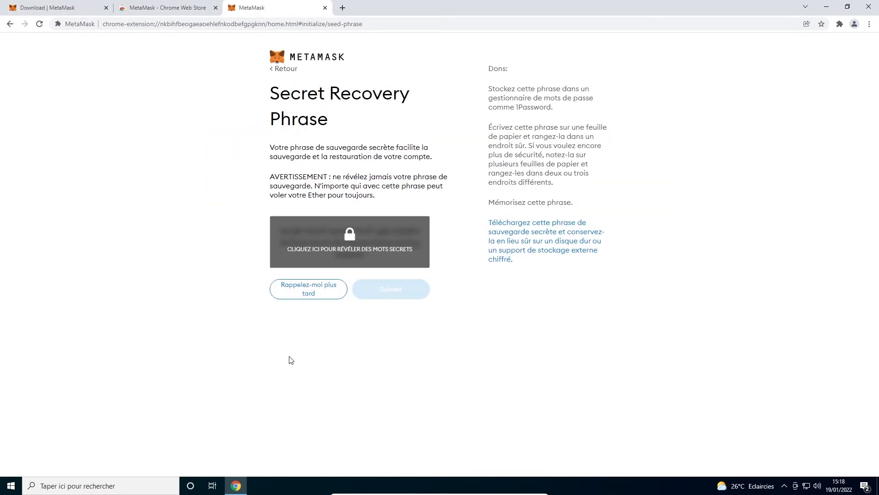
{"action": "left_click", "coordinate": [300, 294]}
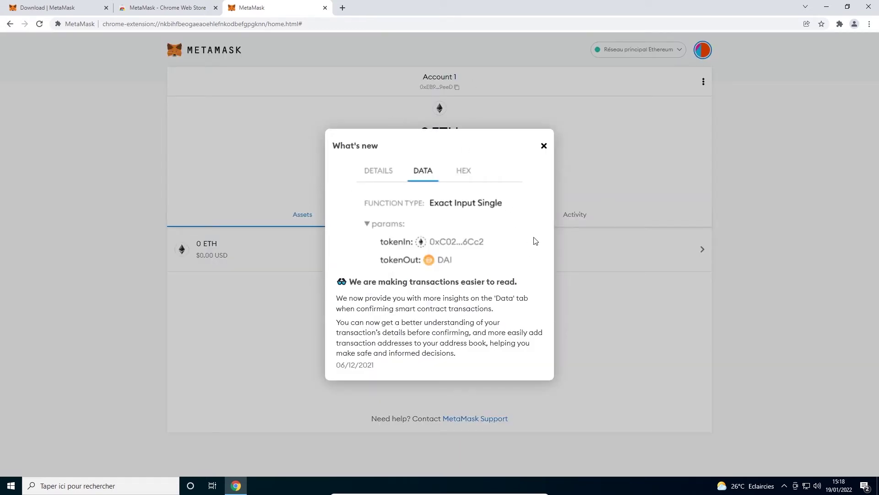
{"action": "left_click", "coordinate": [544, 146]}
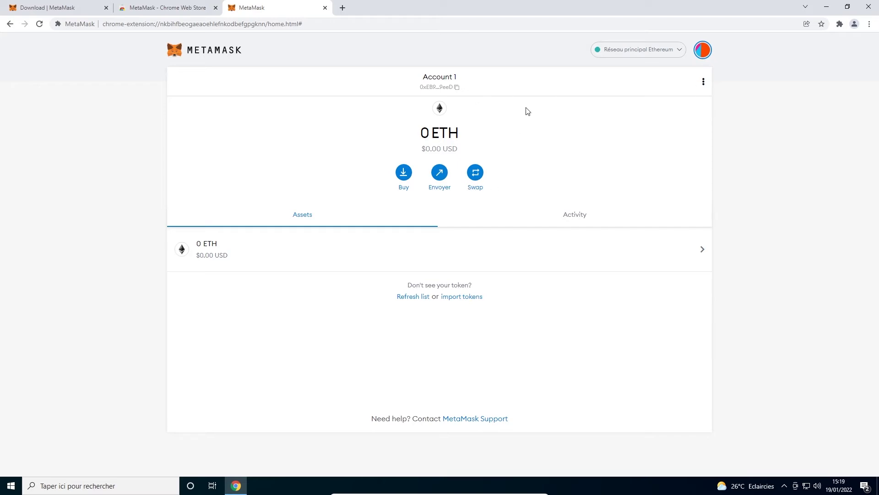
- Copy the public address of Account 1 and rename the account to the owner's first name in its account details
{"action": "left_click", "coordinate": [440, 83]}
{"action": "left_click", "coordinate": [704, 85]}
{"action": "left_click", "coordinate": [693, 125]}
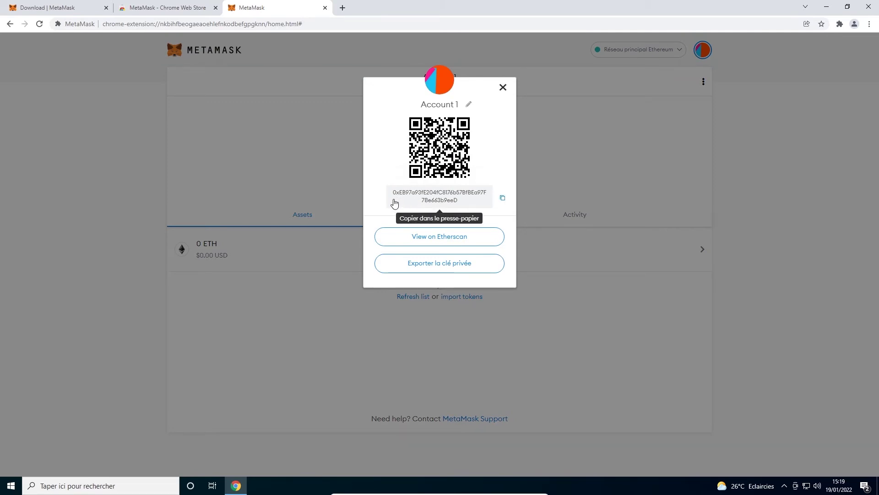
{"action": "left_click", "coordinate": [468, 105]}
{"action": "left_click_drag", "start_coordinate": [468, 106], "coordinate": [334, 106]}
{"action": "type", "text": "Julien"}
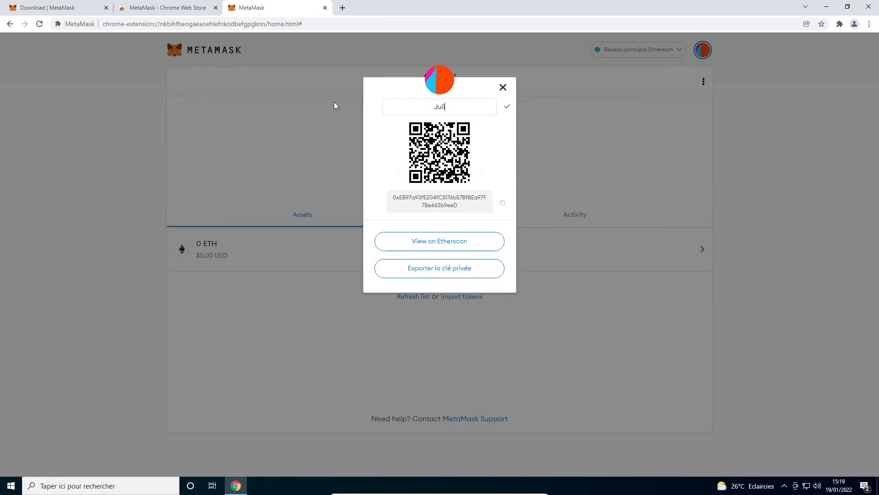
{"action": "left_click", "coordinate": [507, 107]}
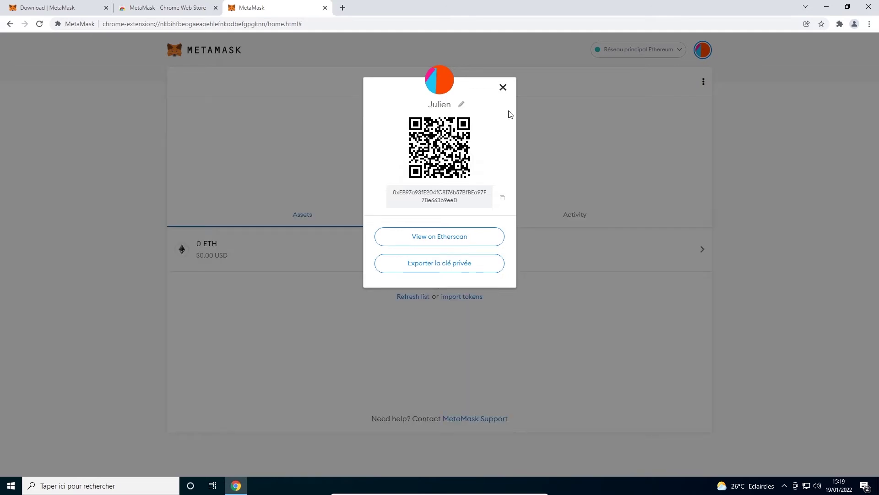
{"action": "left_click", "coordinate": [503, 87]}
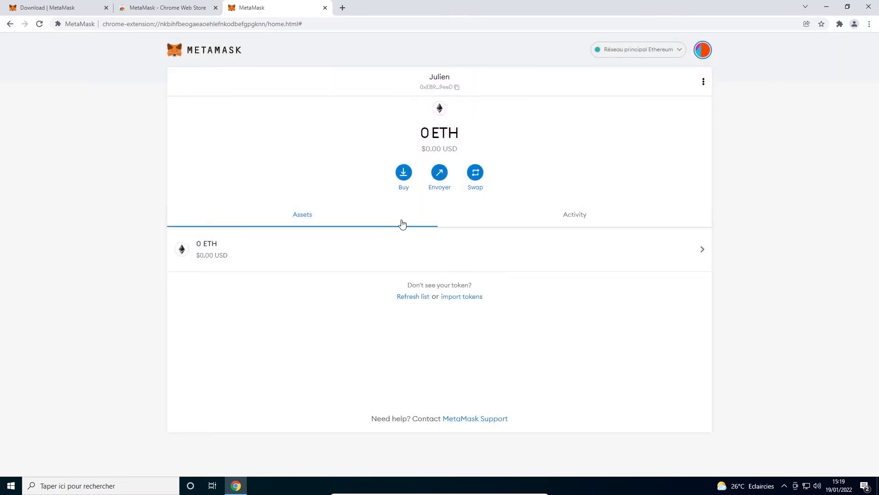
- Try out an ETH transfer with the QR scanner and the copied account address as recipient, and cancel it
{"action": "left_click", "coordinate": [442, 180]}
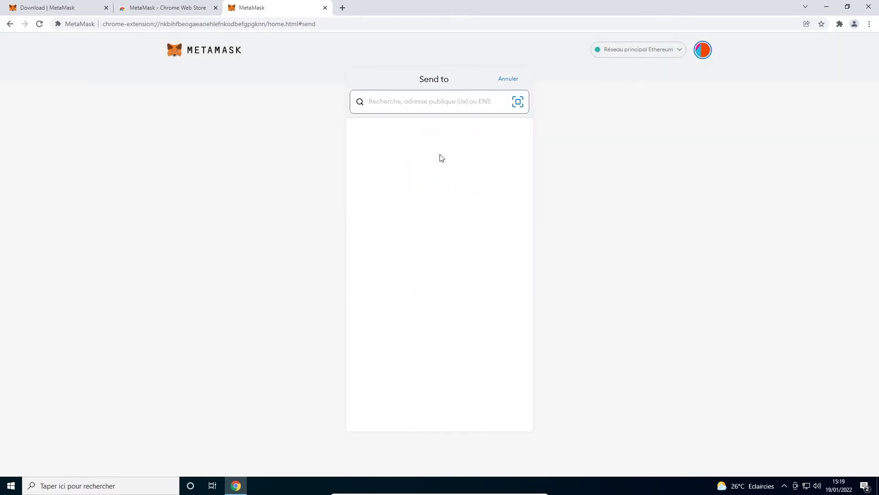
{"action": "left_click", "coordinate": [518, 102]}
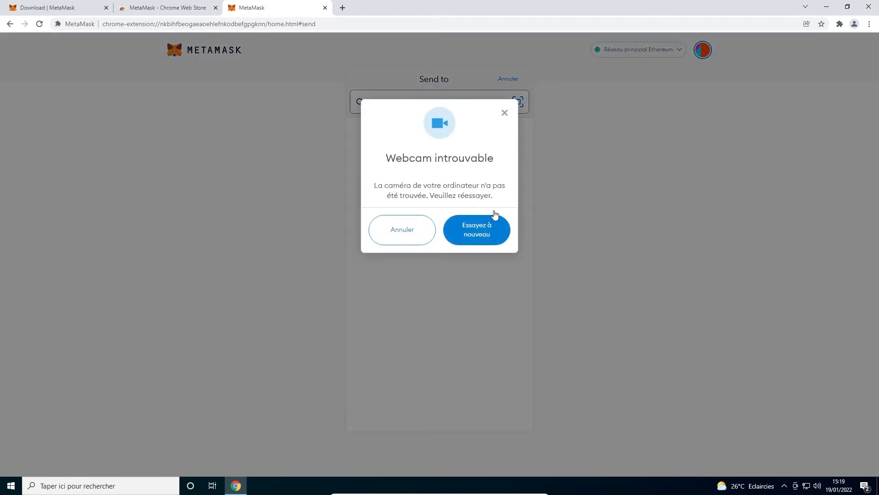
{"action": "left_click", "coordinate": [504, 114]}
{"action": "left_click", "coordinate": [428, 100]}
{"action": "key", "text": "ctrl+v"}
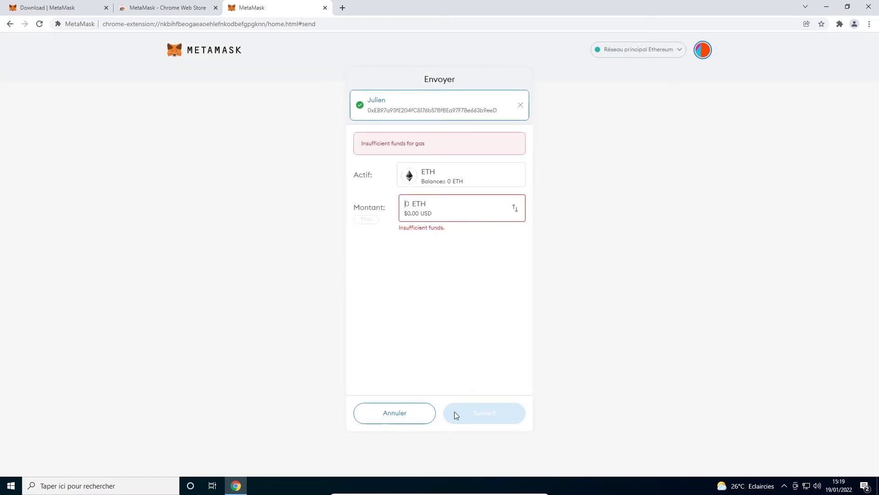
{"action": "left_click", "coordinate": [387, 415]}
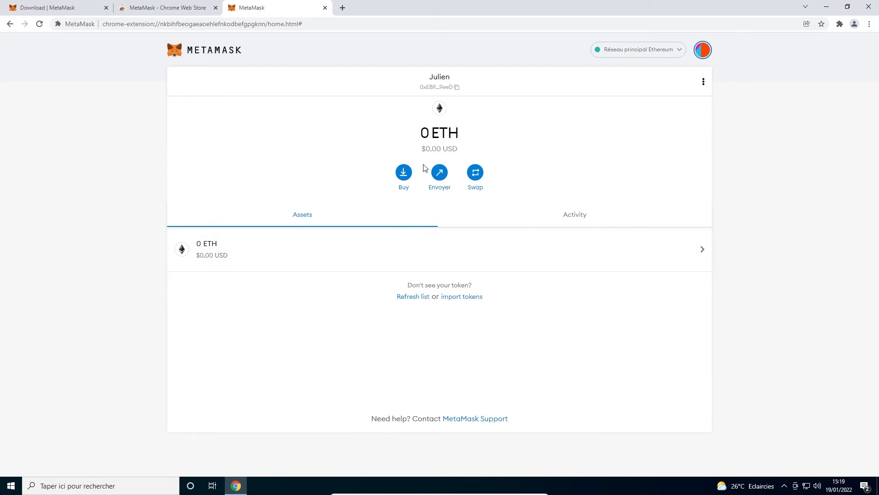
- Open the form for adding a custom network to the wallet, and load chainlist.org in a new tab
{"action": "left_click", "coordinate": [660, 52]}
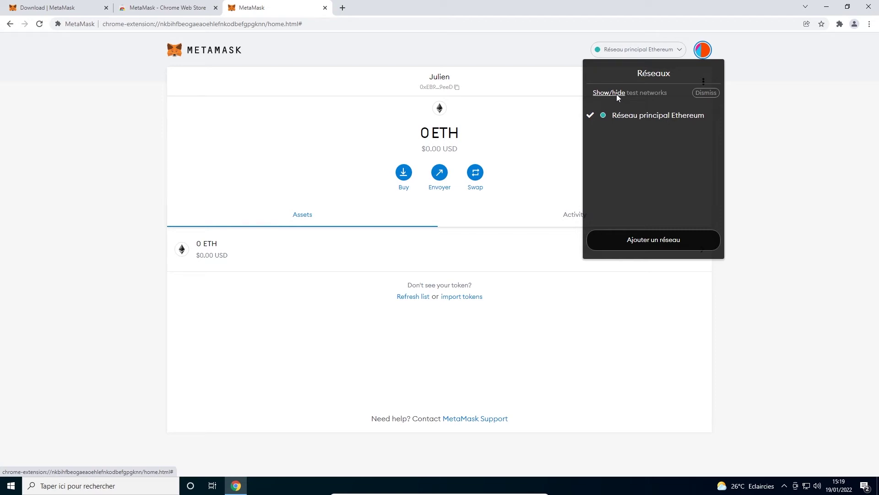
{"action": "left_click", "coordinate": [659, 245]}
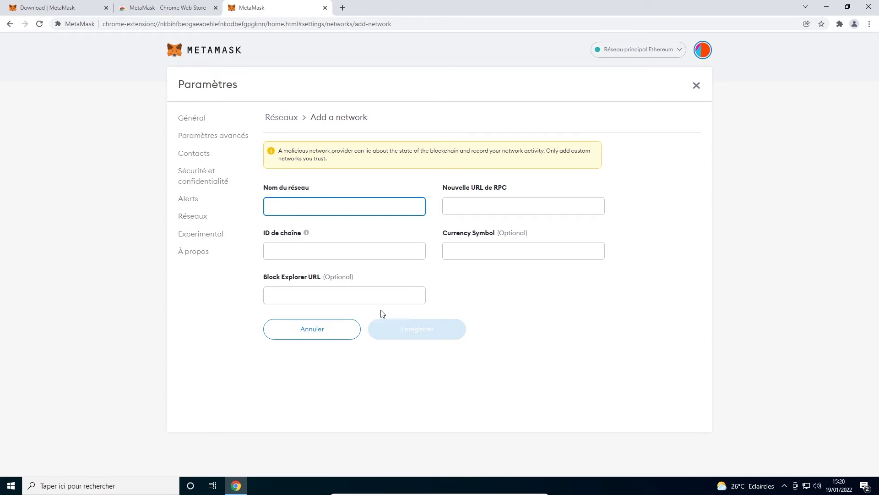
{"action": "left_click", "coordinate": [342, 8]}
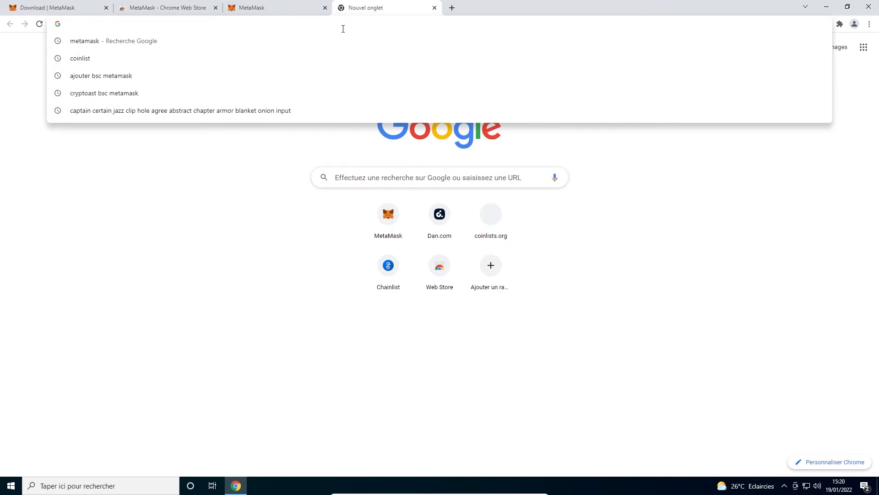
{"action": "type", "text": "chai"}
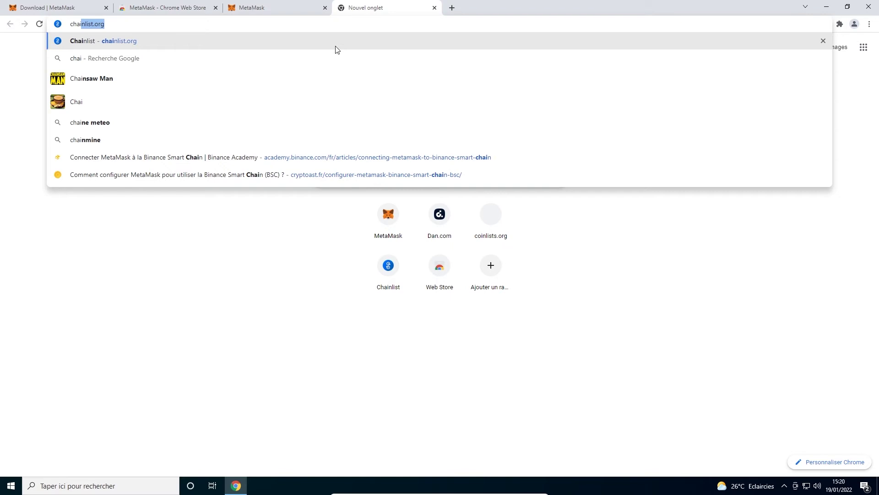
{"action": "key", "text": "Return"}
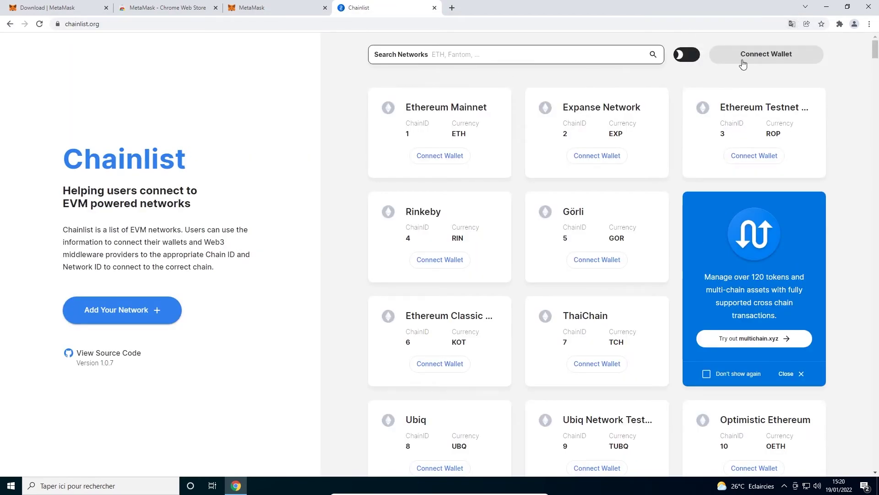
- Connect the MetaMask account to Chainlist and approve access to the account's address
{"action": "left_click", "coordinate": [743, 63]}
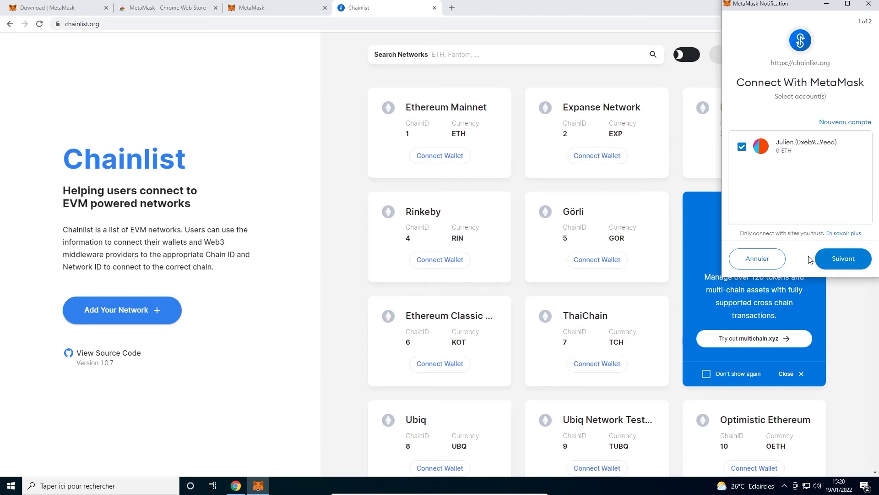
{"action": "left_click", "coordinate": [845, 268]}
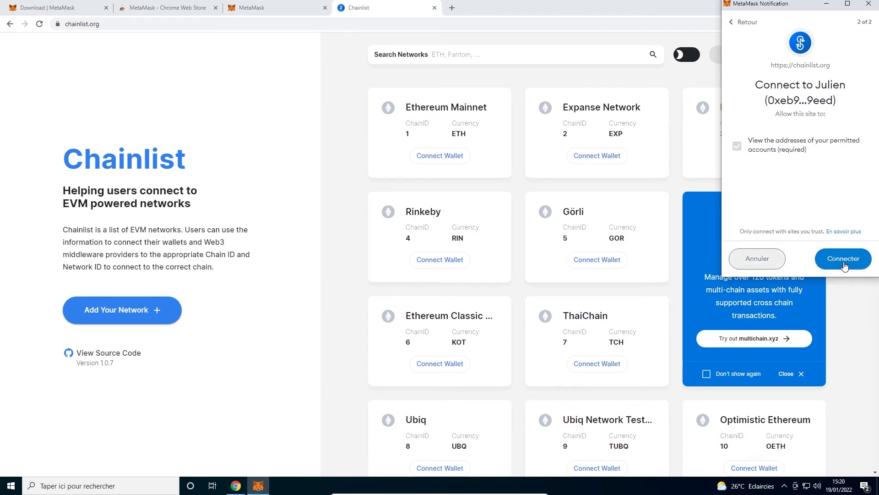
{"action": "left_click", "coordinate": [837, 264]}
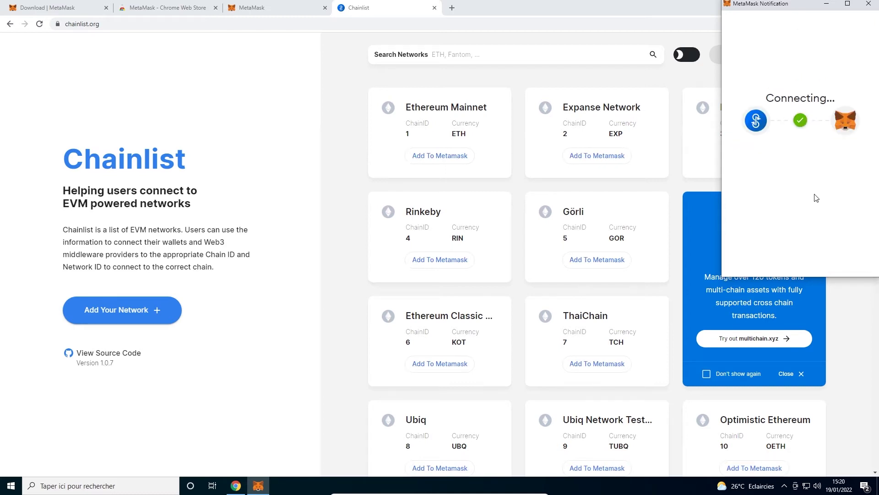
- Search Chainlist for "bs", add the Binance Smart Chain network with chain ID 56 to MetaMask, and approve switching to it
{"action": "left_click", "coordinate": [490, 56]}
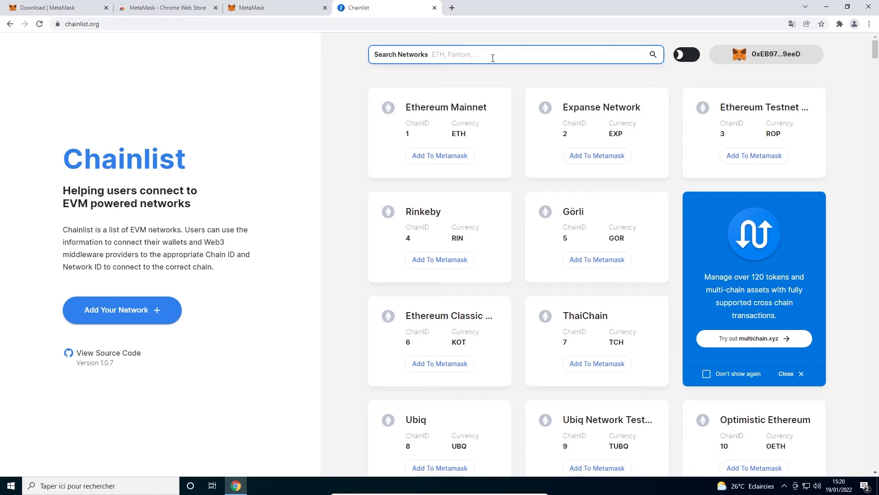
{"action": "type", "text": "bs"}
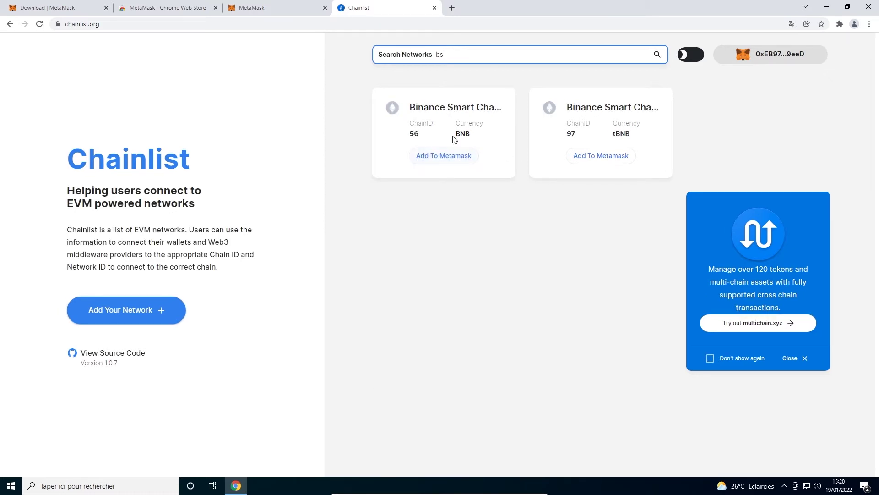
{"action": "left_click", "coordinate": [455, 158]}
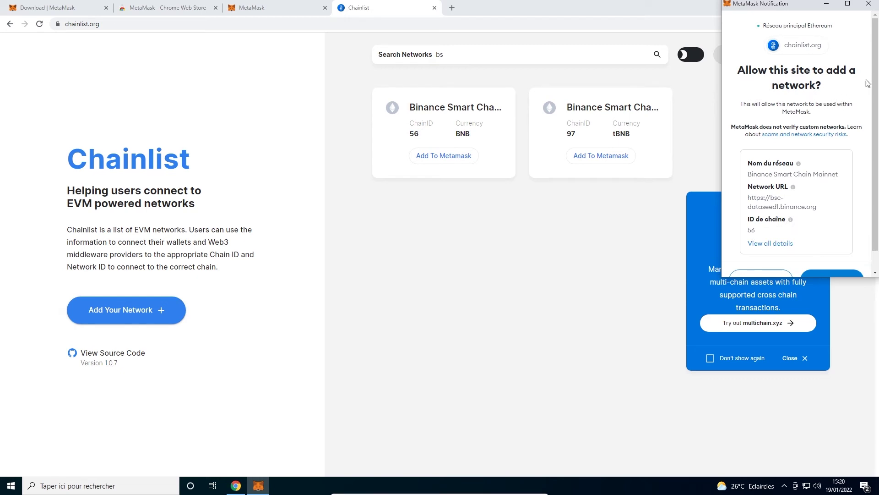
{"action": "scroll", "coordinate": [790, 160], "scroll_direction": "down", "scroll_amount": 1}
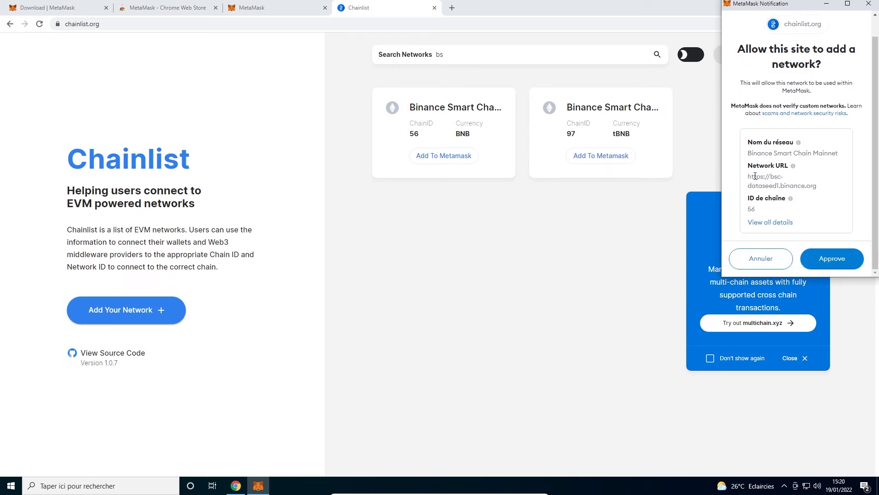
{"action": "left_click", "coordinate": [840, 265]}
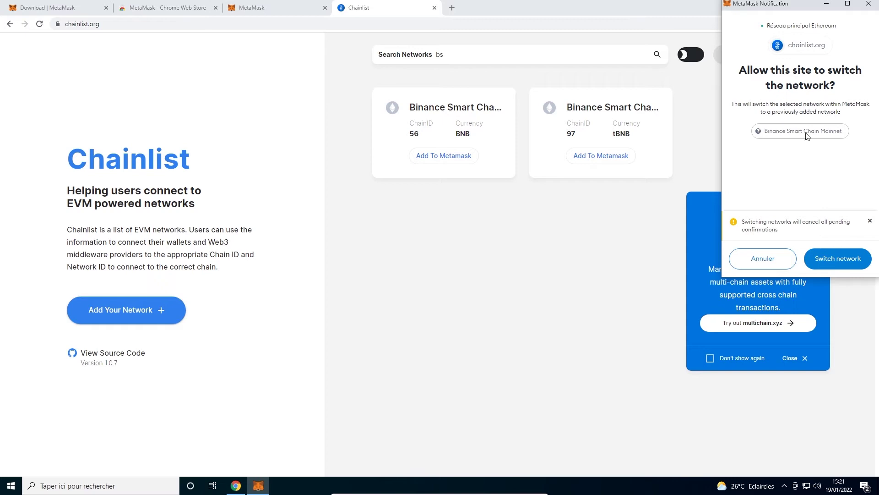
{"action": "left_click", "coordinate": [838, 260]}
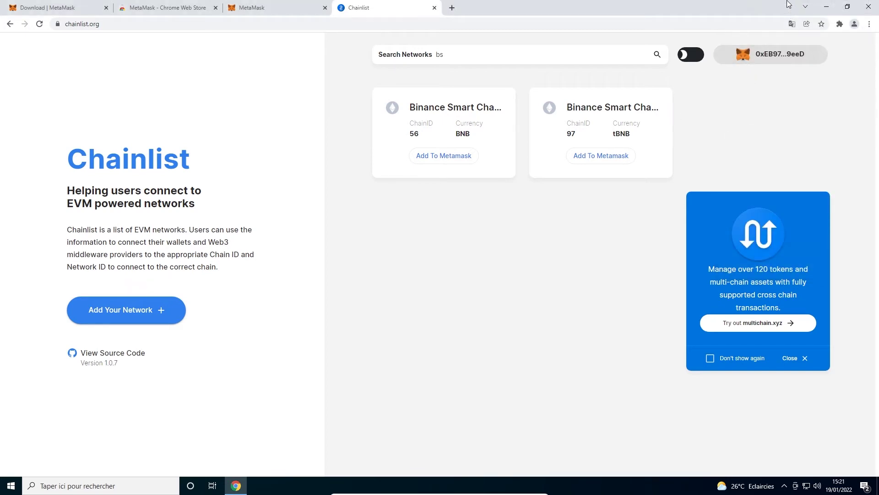
- Return to the MetaMask tab and check the wallet's network list for Binance Smart Chain Mainnet
{"action": "left_click", "coordinate": [275, 8]}
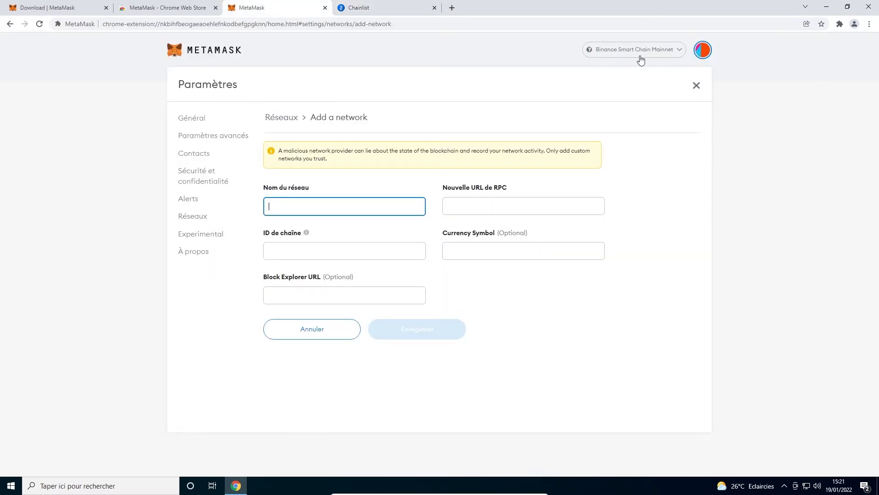
{"action": "left_click", "coordinate": [672, 54]}
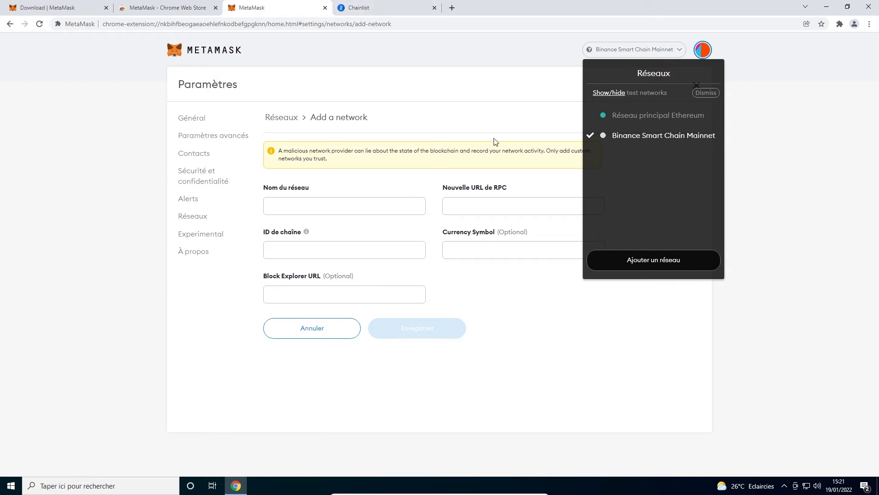
{"action": "left_click", "coordinate": [325, 207]}
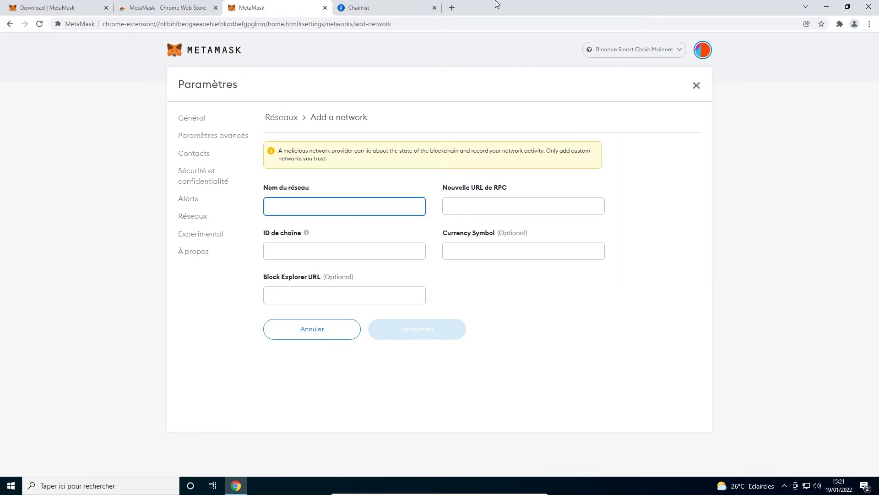
- Search Google for "ajouter kcc metamask" in a new tab and open the KCCLaunch guide on adding KCC Chain
{"action": "left_click", "coordinate": [452, 8]}
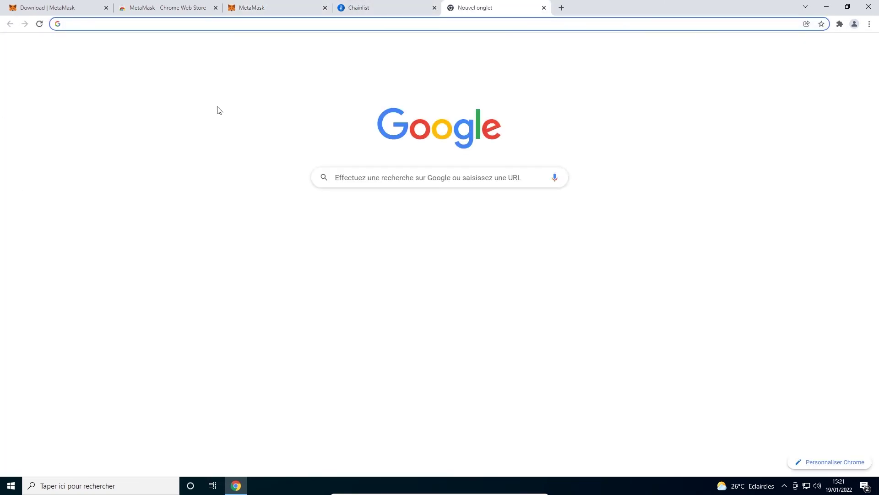
{"action": "left_click", "coordinate": [368, 177]}
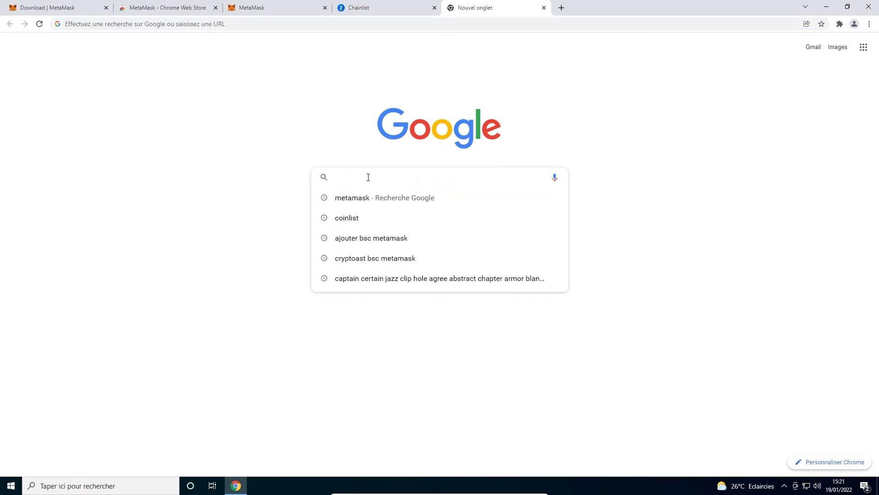
{"action": "type", "text": "ajout"}
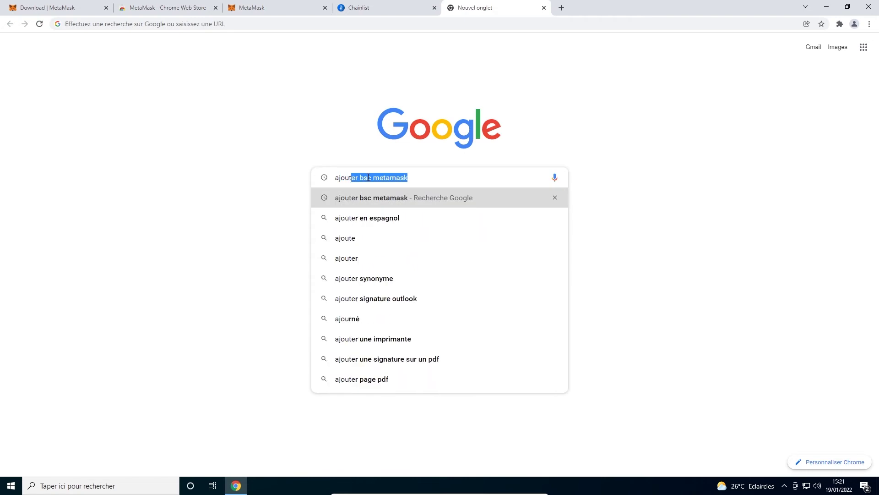
{"action": "type", "text": "er kcc"}
{"action": "key", "text": "Return"}
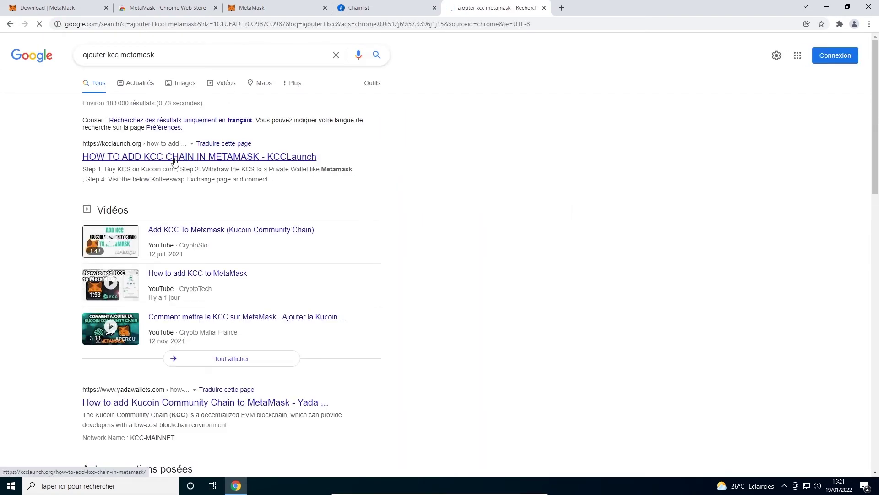
{"action": "left_click", "coordinate": [151, 158]}
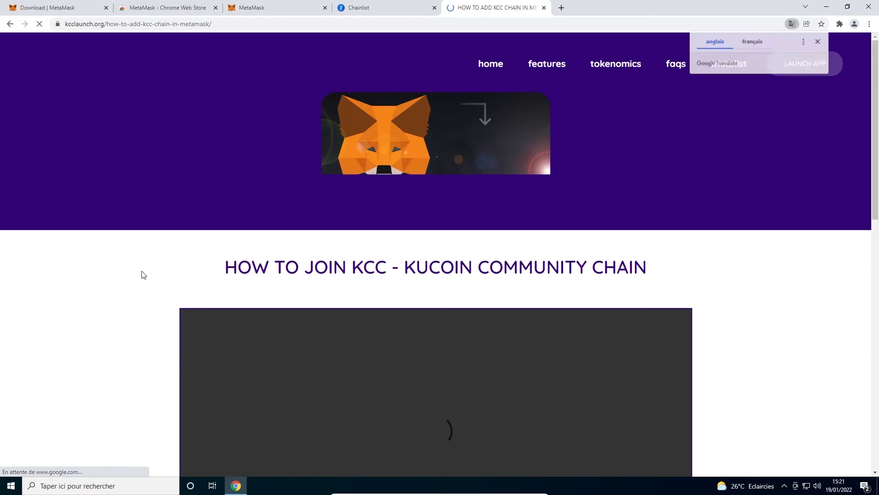
{"action": "scroll", "coordinate": [142, 274], "scroll_direction": "down", "scroll_amount": 8}
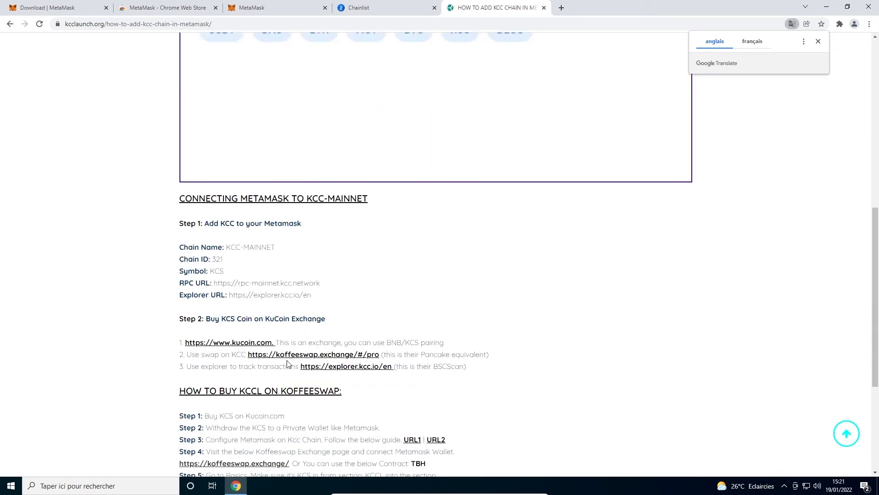
{"action": "scroll", "coordinate": [212, 274], "scroll_direction": "down", "scroll_amount": 2}
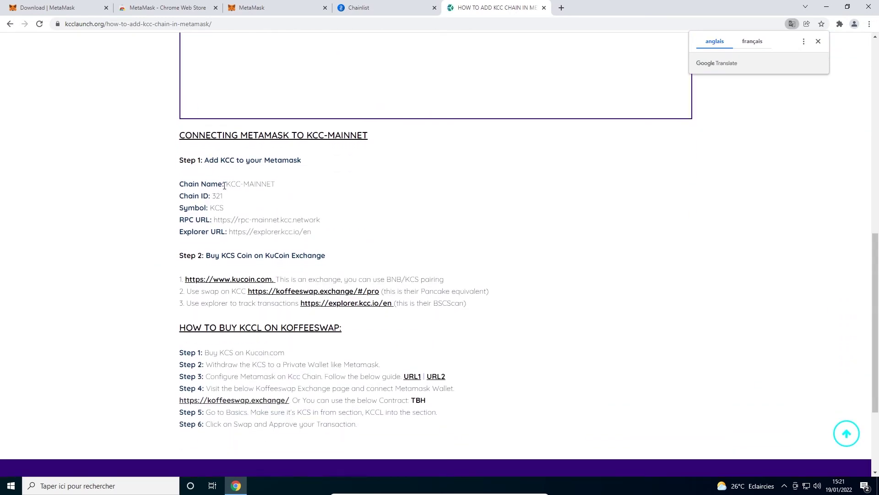
{"action": "scroll", "coordinate": [115, 196], "scroll_direction": "up", "scroll_amount": 1}
{"action": "left_click_drag", "start_coordinate": [282, 348], "coordinate": [228, 345]}
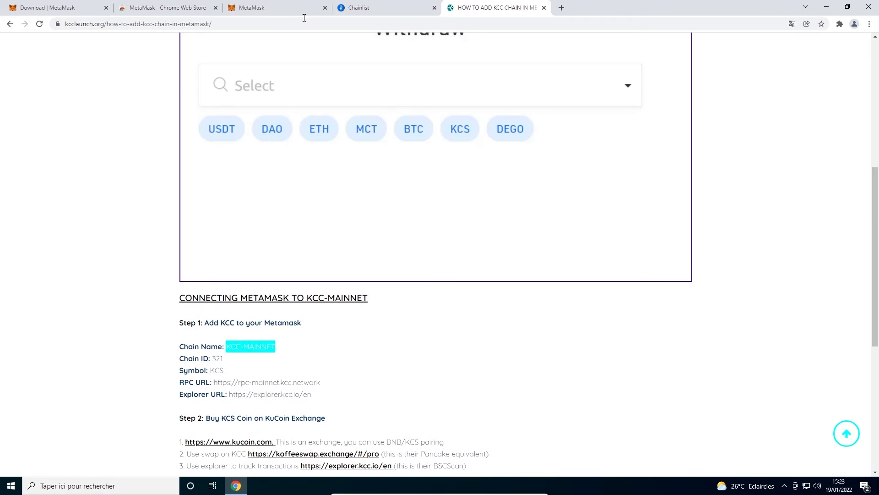
{"action": "left_click", "coordinate": [270, 10]}
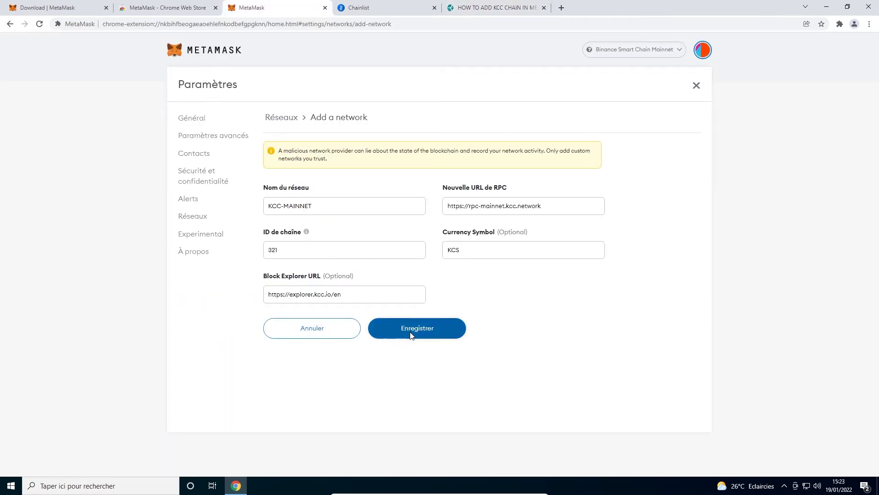
{"action": "left_click", "coordinate": [386, 331]}
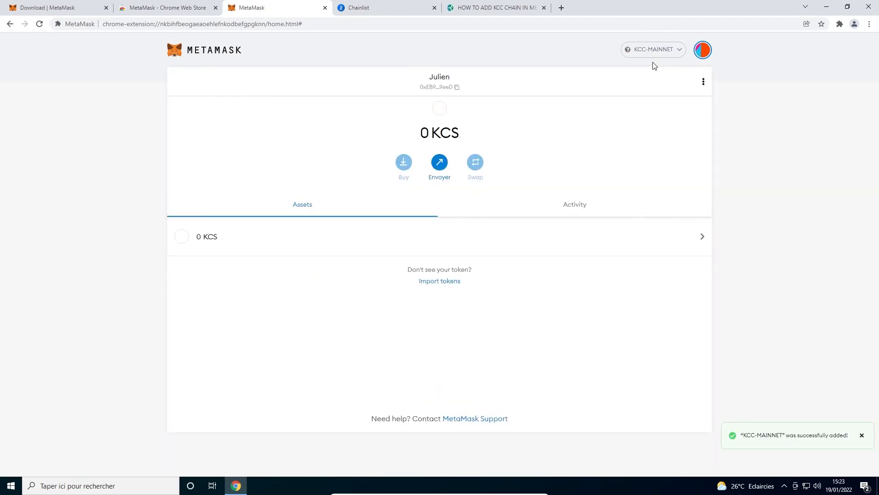
- Check the wallet's network list for KCC-MAINNET, glance at the Chainlist page, and return to the MetaMask tab
{"action": "left_click", "coordinate": [677, 55]}
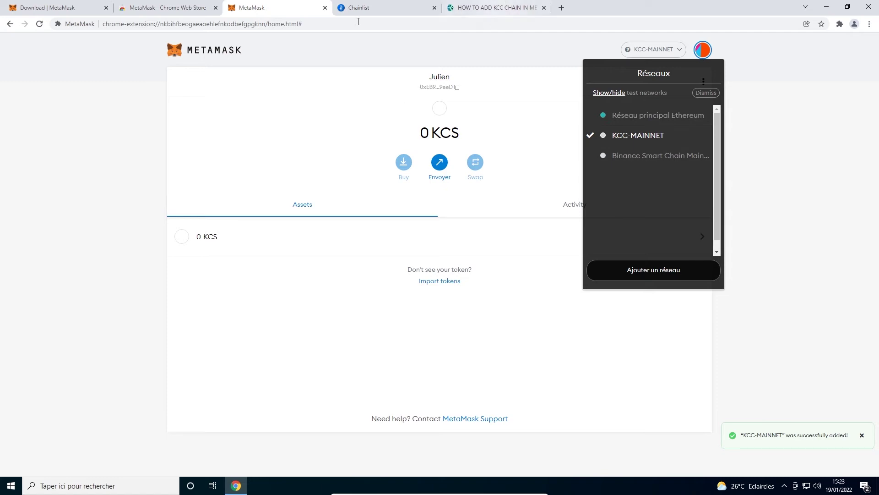
{"action": "left_click", "coordinate": [360, 8]}
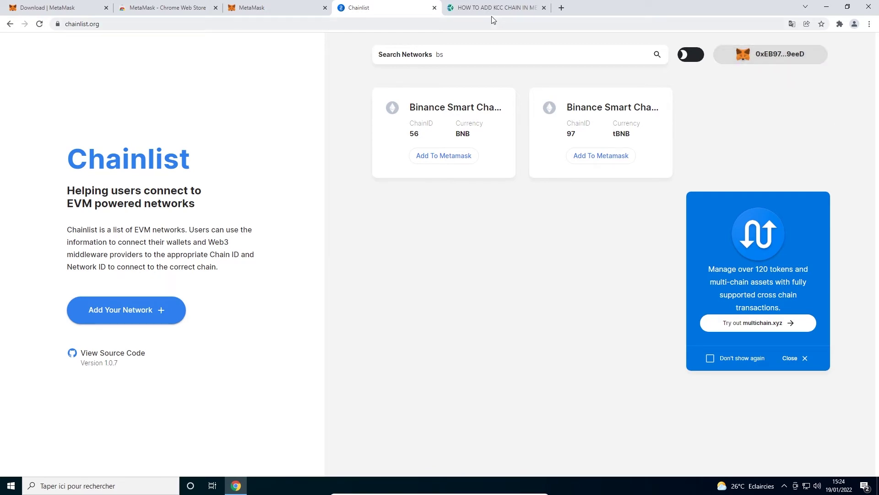
{"action": "left_click", "coordinate": [258, 12]}
{"action": "left_click", "coordinate": [806, 79]}
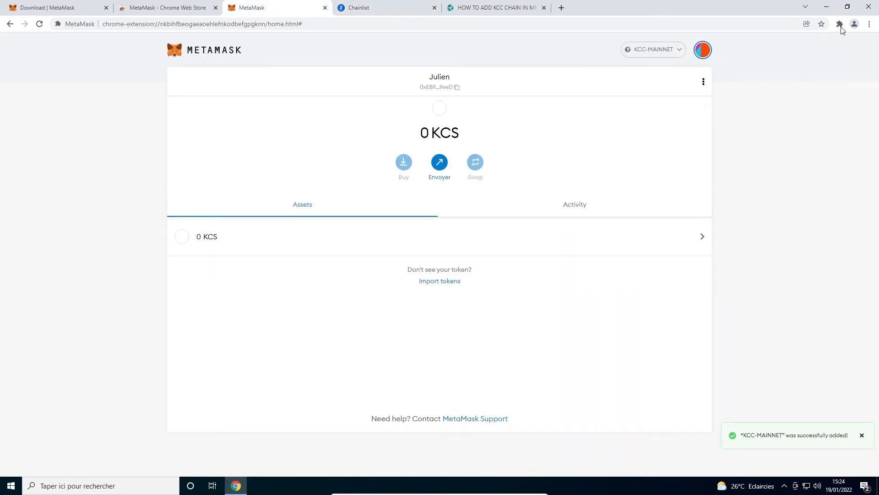
- Pin the MetaMask extension so that it stays directly accessible in the browser
{"action": "left_click", "coordinate": [836, 26]}
{"action": "left_click", "coordinate": [819, 91]}
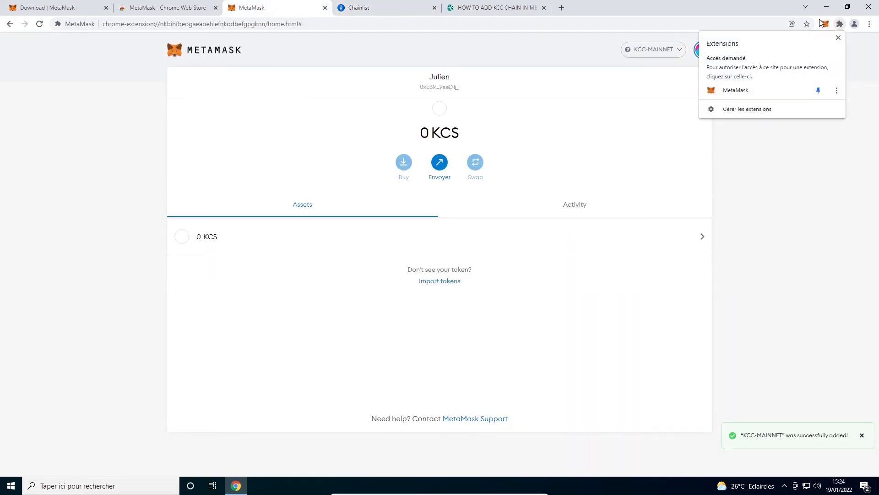
{"action": "left_click", "coordinate": [819, 59]}
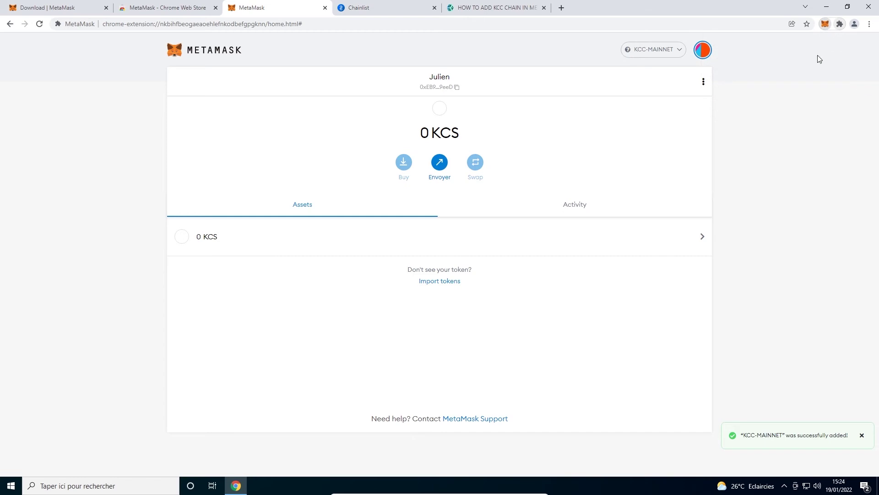
- Disconnect chainlist.org from the account's connected sites in the MetaMask extension
{"action": "left_click", "coordinate": [825, 26]}
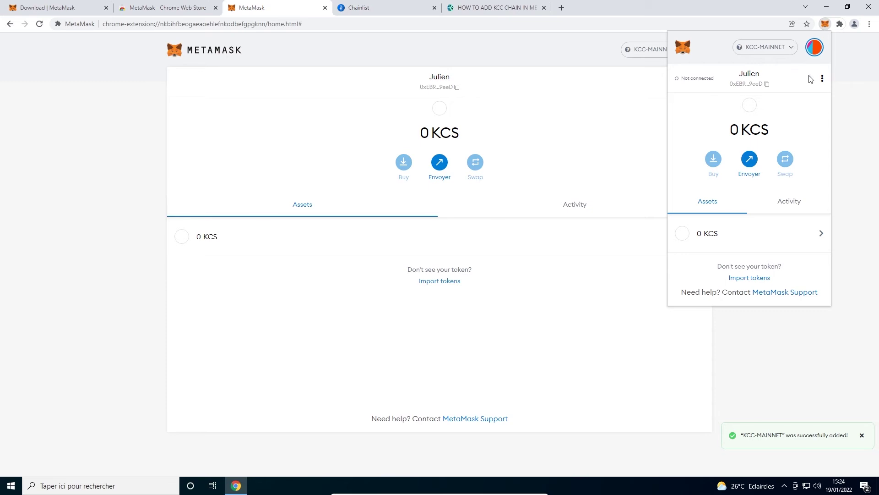
{"action": "left_click", "coordinate": [822, 79]}
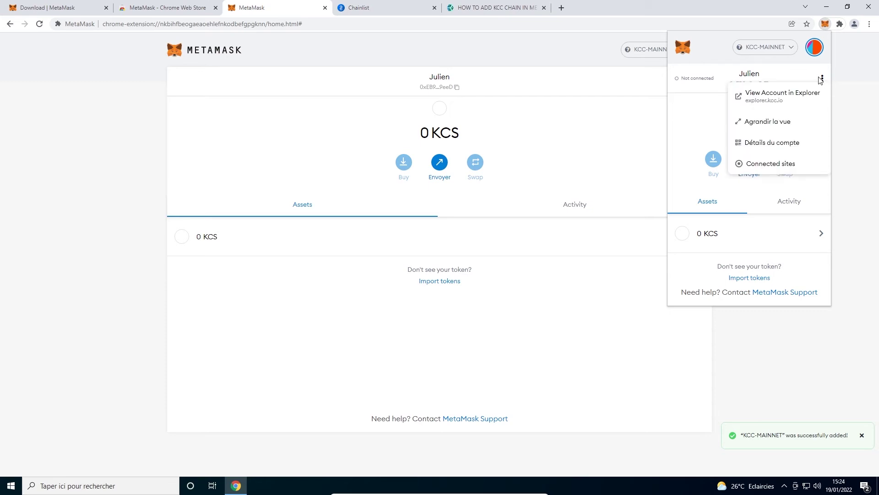
{"action": "left_click", "coordinate": [787, 164]}
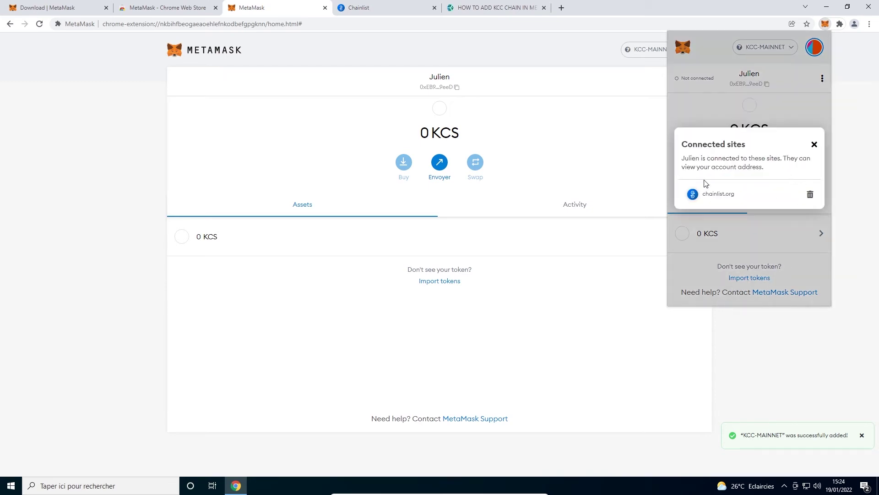
{"action": "left_click", "coordinate": [811, 195]}
{"action": "left_click", "coordinate": [791, 191]}
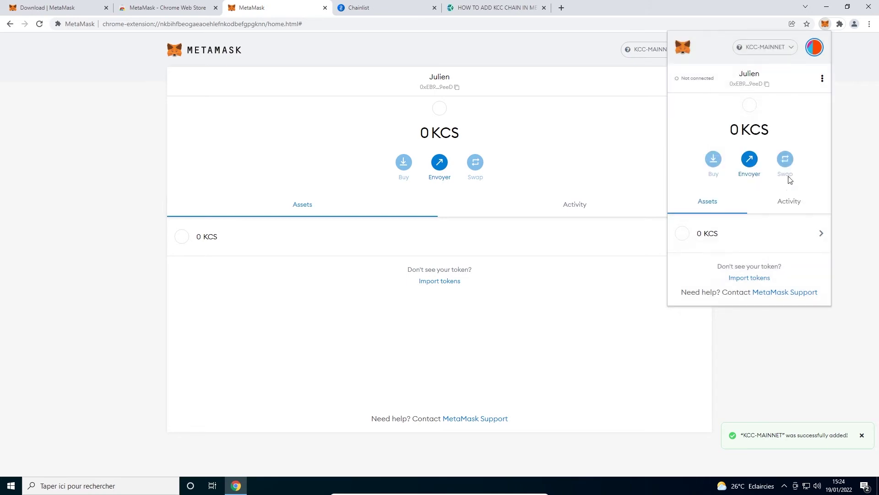
- Return to the KCCLaunch guide on adding KCC Chain and close its tab
{"action": "left_click", "coordinate": [497, 7]}
{"action": "scroll", "coordinate": [744, 151], "scroll_direction": "up", "scroll_amount": 5}
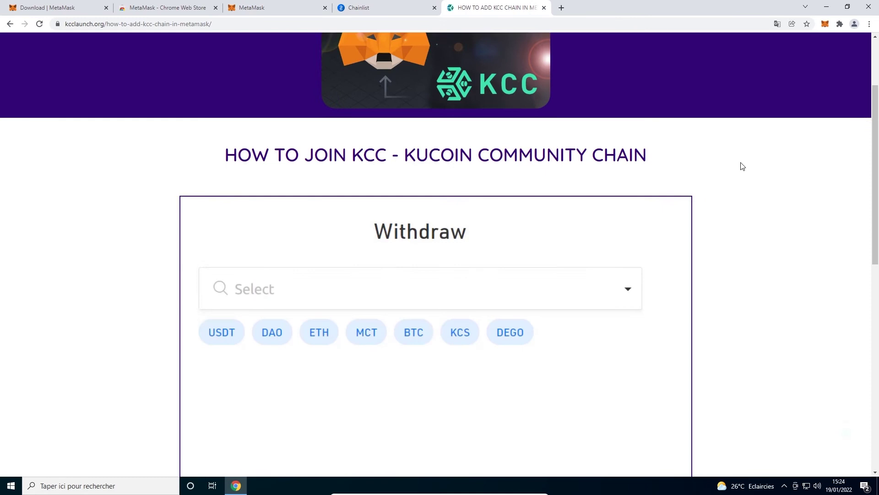
{"action": "scroll", "coordinate": [742, 166], "scroll_direction": "up", "scroll_amount": 3}
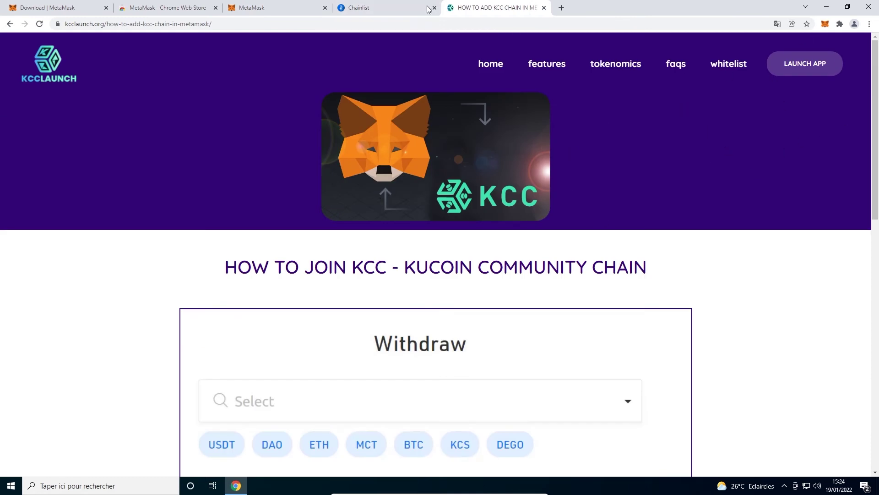
{"action": "left_click", "coordinate": [544, 8]}
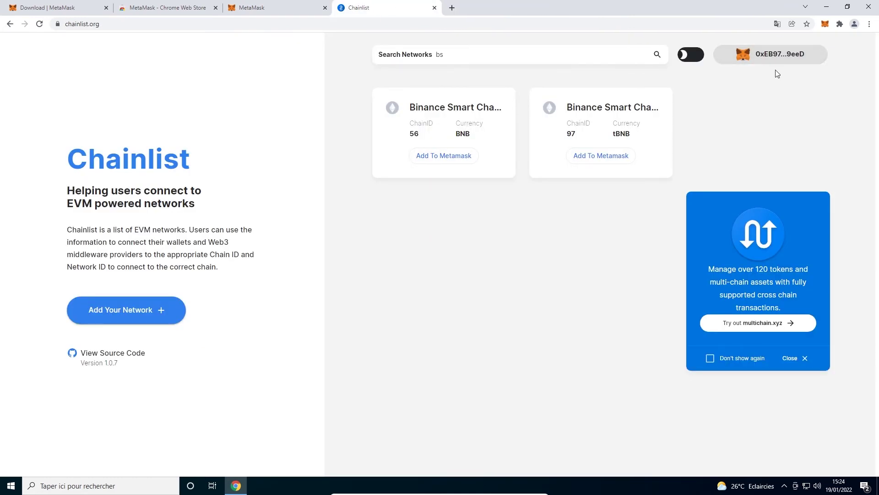
- Reload Chainlist, dismiss the translation offer and the MetaMask connection request, and close the Chainlist tab
{"action": "left_click", "coordinate": [40, 24]}
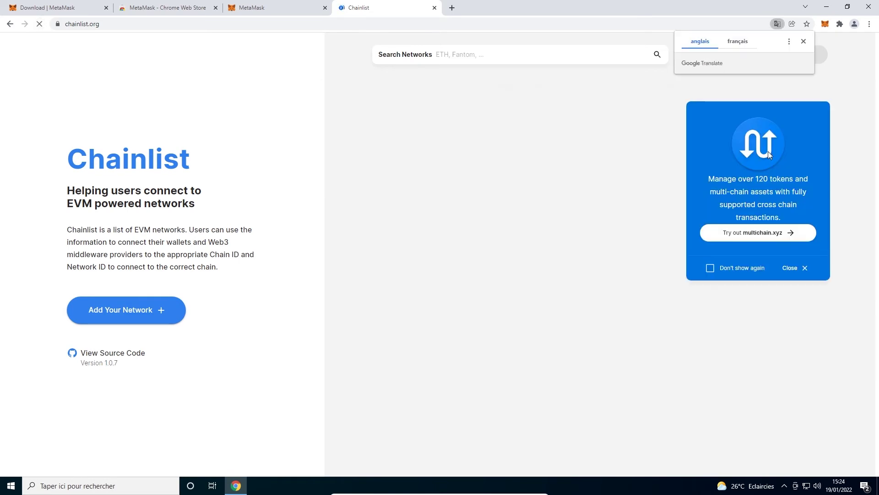
{"action": "left_click", "coordinate": [803, 41]}
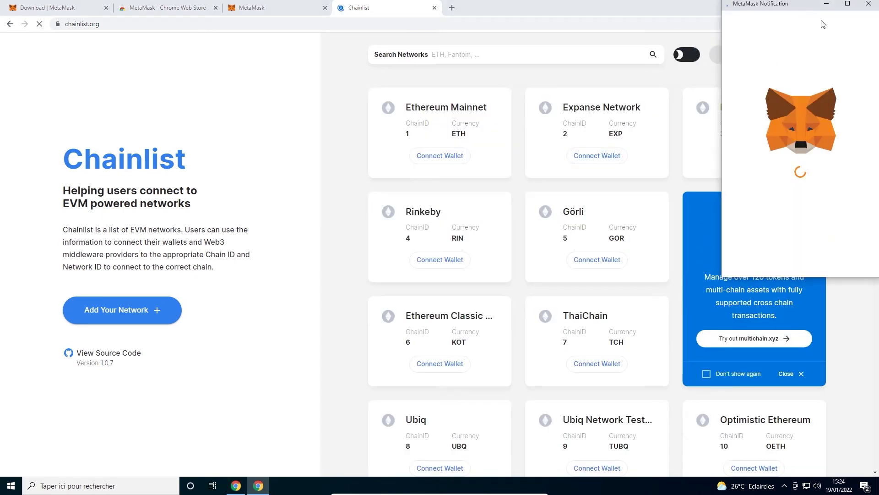
{"action": "left_click", "coordinate": [868, 4]}
{"action": "left_click", "coordinate": [435, 9]}
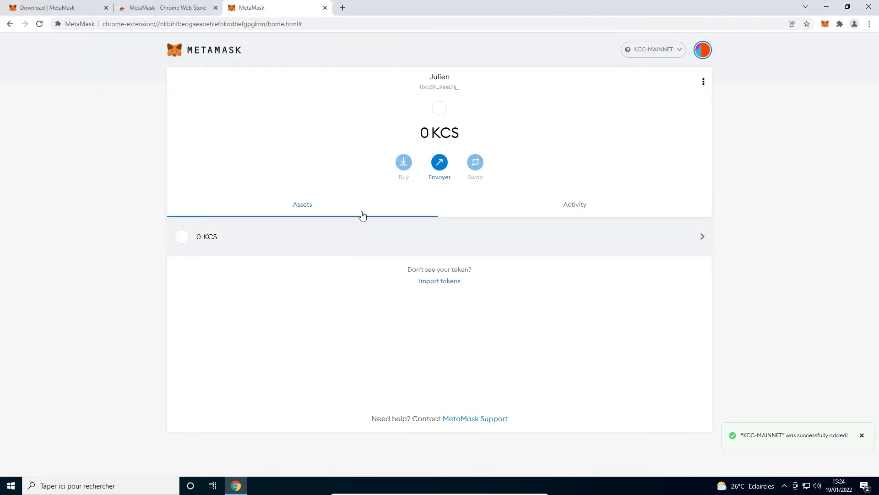
- Switch the wallet to Binance Smart Chain Mainnet and examine its BNB balance
{"action": "left_click", "coordinate": [652, 50]}
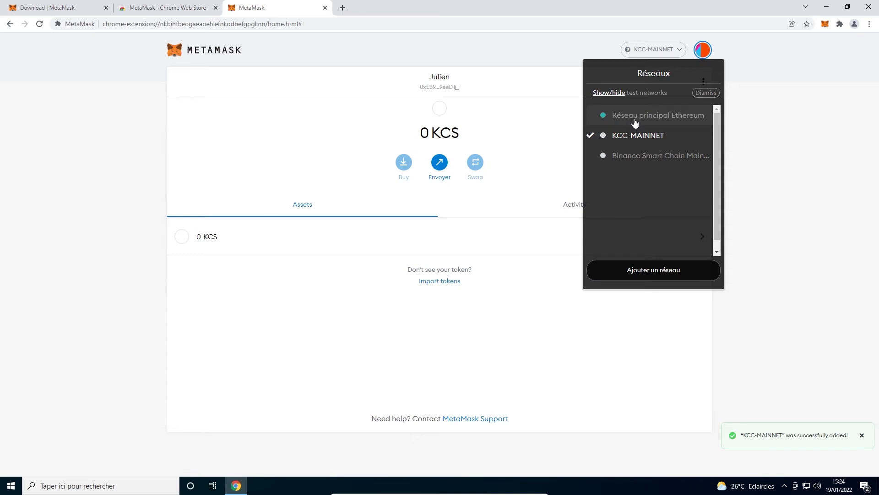
{"action": "left_click", "coordinate": [226, 160]}
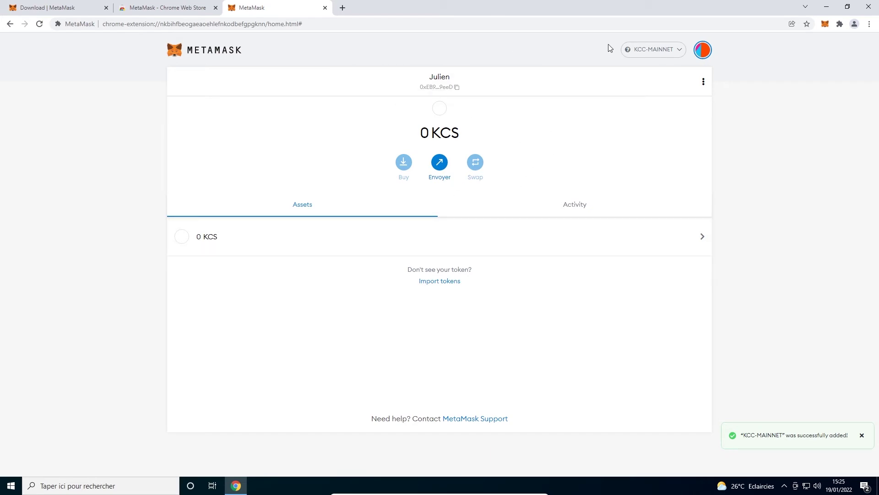
{"action": "left_click", "coordinate": [657, 53]}
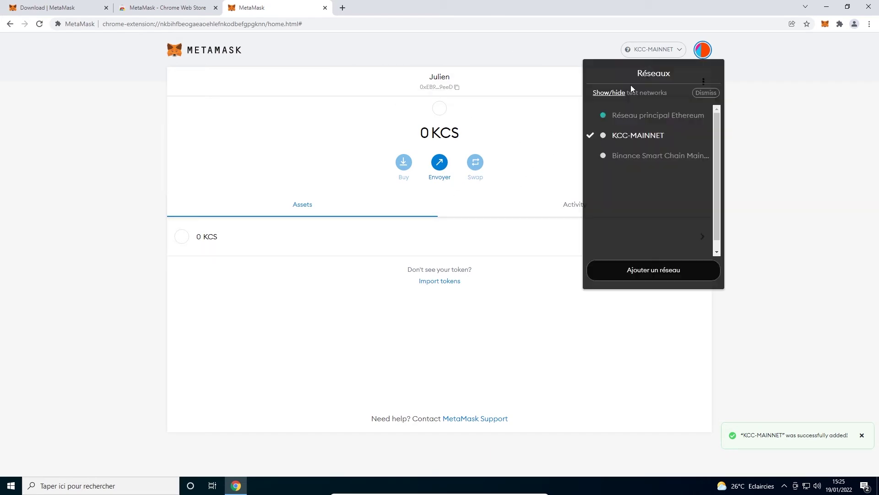
{"action": "left_click", "coordinate": [651, 159]}
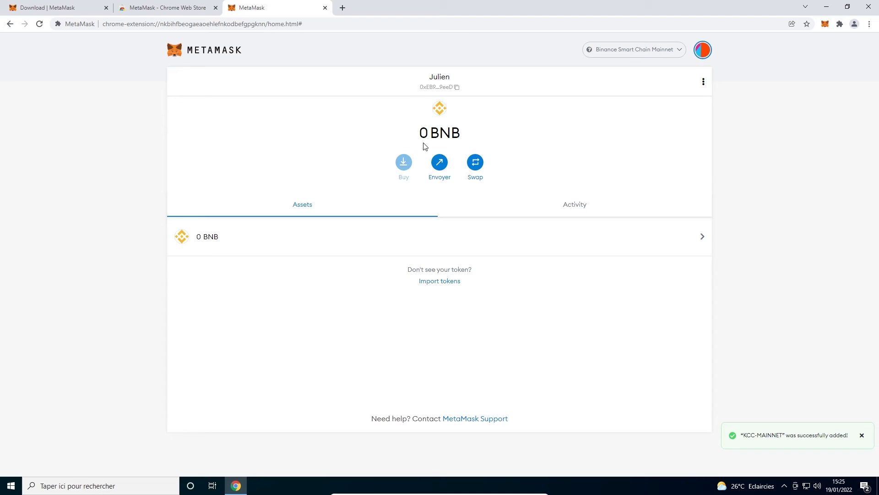
{"action": "left_click_drag", "start_coordinate": [422, 132], "coordinate": [472, 132]}
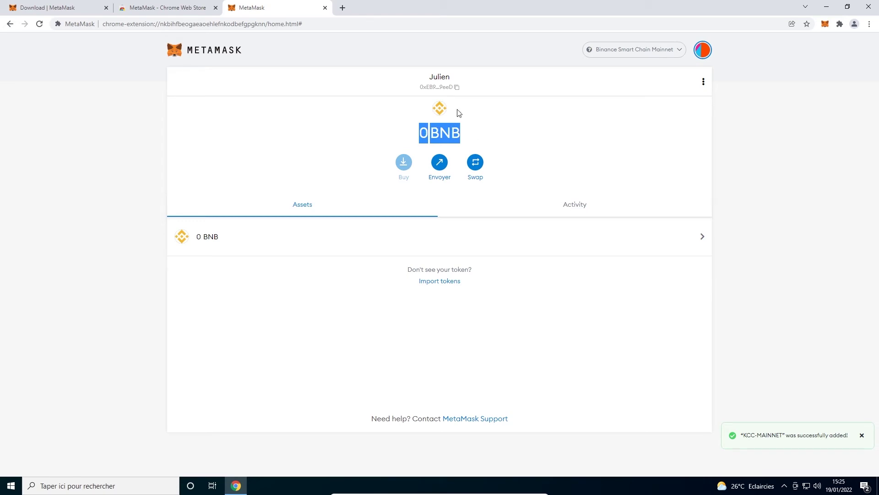
{"action": "left_click", "coordinate": [367, 137]}
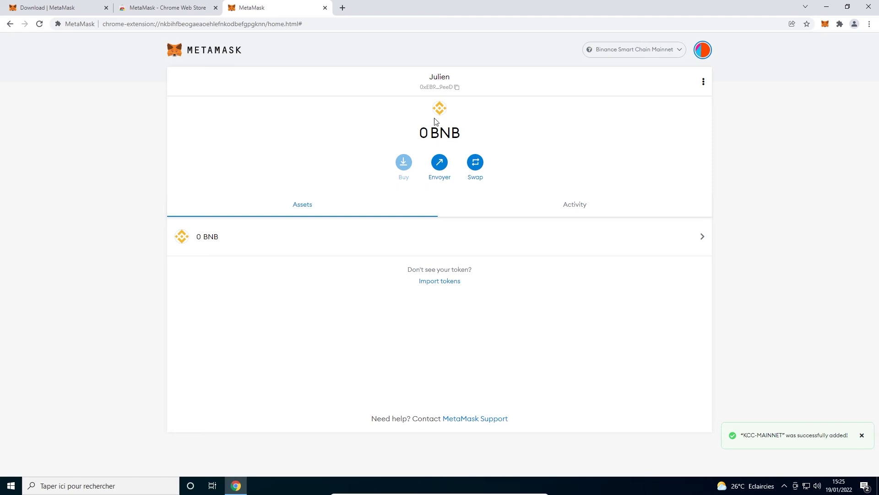
{"action": "double_click", "coordinate": [433, 136]}
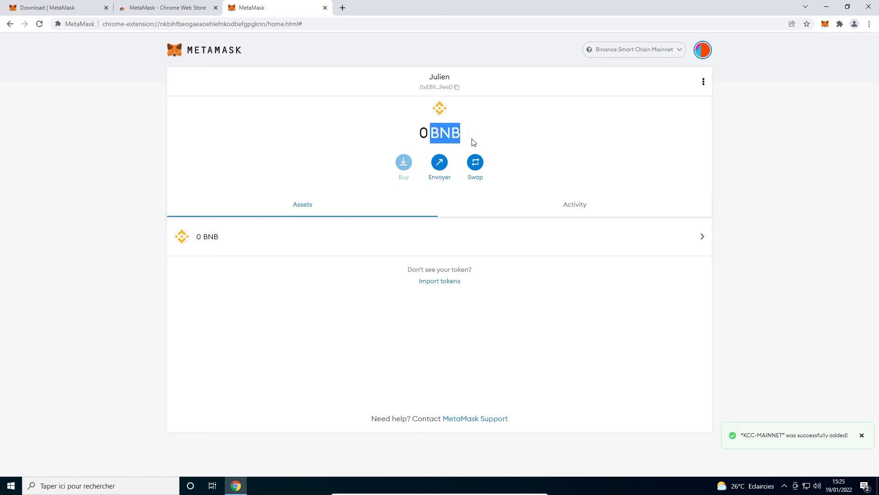
- Switch the wallet's active network to KCC-MAINNET
{"action": "left_click", "coordinate": [673, 56]}
{"action": "left_click", "coordinate": [639, 136]}
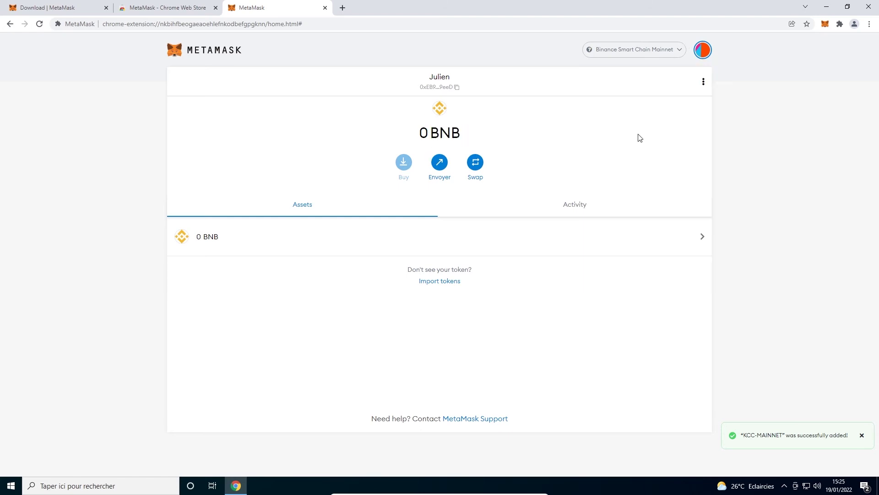
{"action": "double_click", "coordinate": [433, 132]}
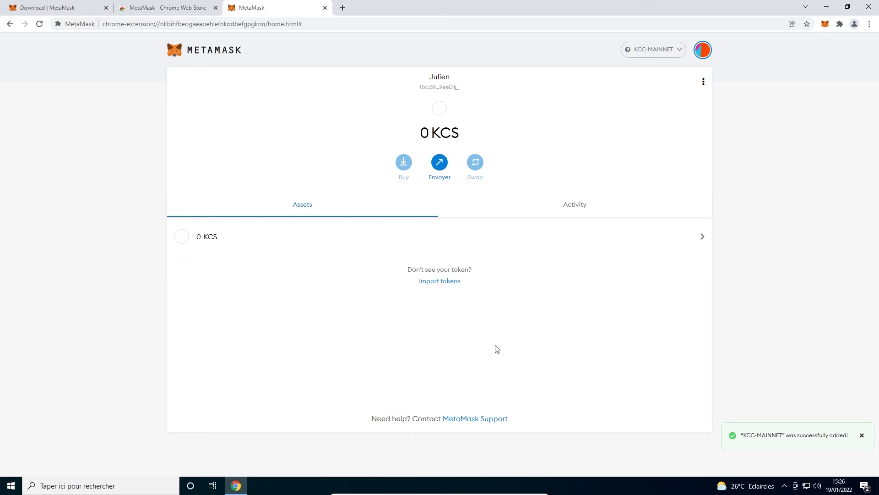
- Open the wallet's custom token import form, then find and open CoinMarketCap in a new tab by searching Google for "coinmarketcap"
{"action": "left_click", "coordinate": [446, 285]}
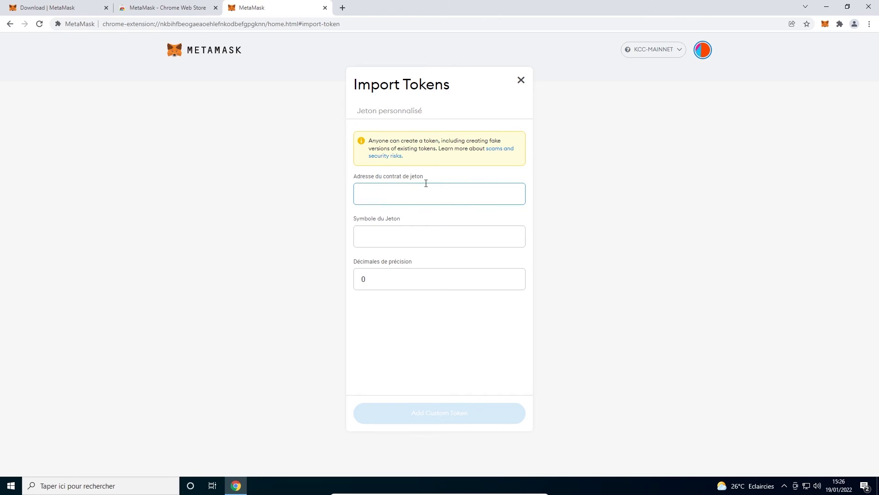
{"action": "left_click", "coordinate": [343, 7]}
{"action": "left_click", "coordinate": [365, 25]}
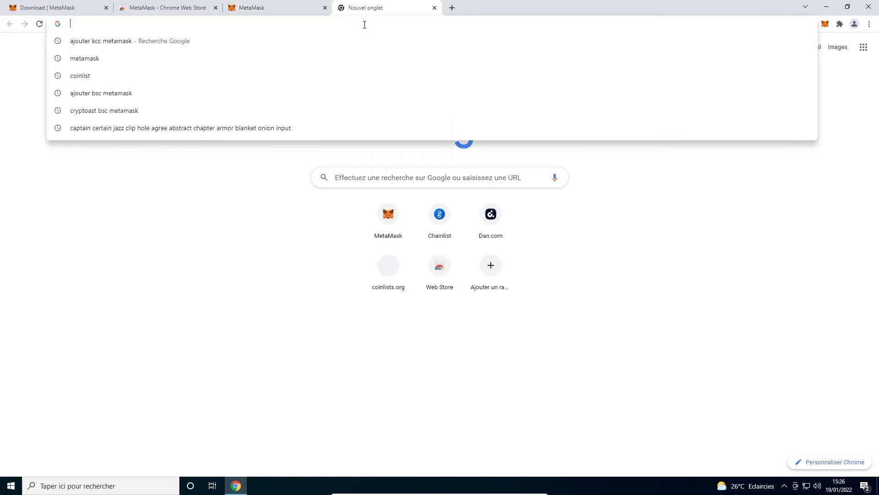
{"action": "type", "text": "coinc"}
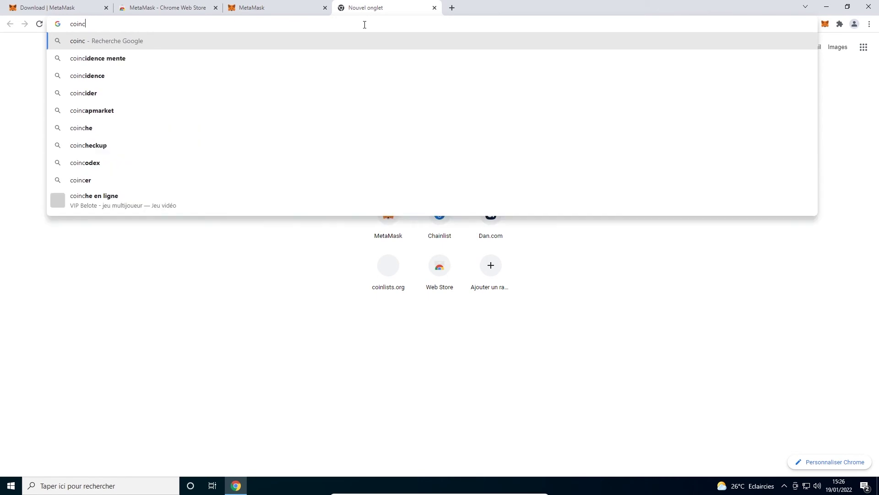
{"action": "key", "text": "BackSpace"}
{"action": "type", "text": "marke"}
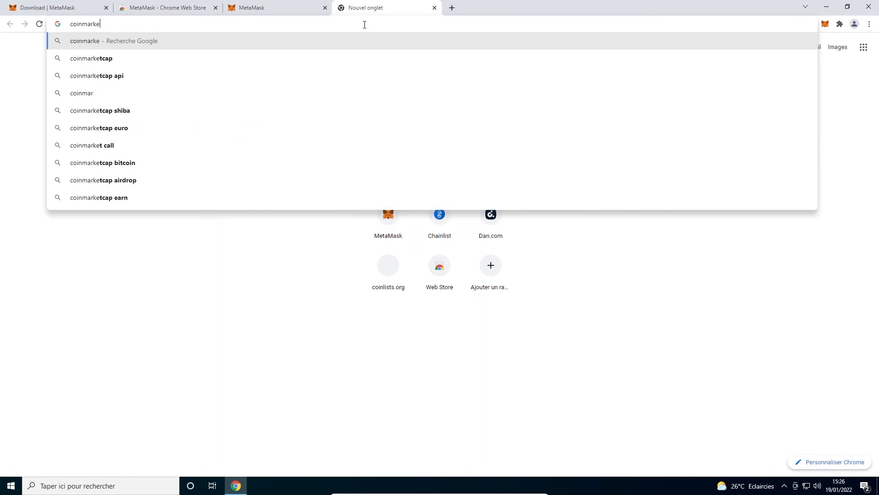
{"action": "type", "text": "tcap"}
{"action": "key", "text": "Return"}
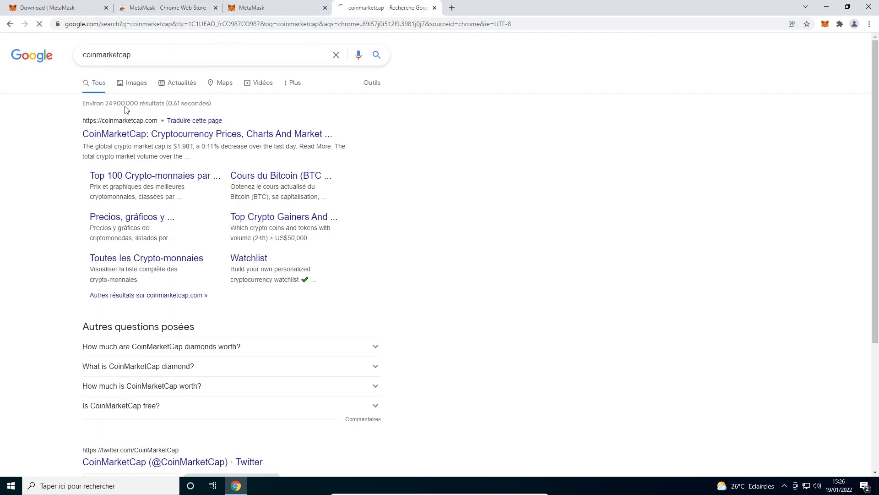
{"action": "left_click", "coordinate": [113, 134]}
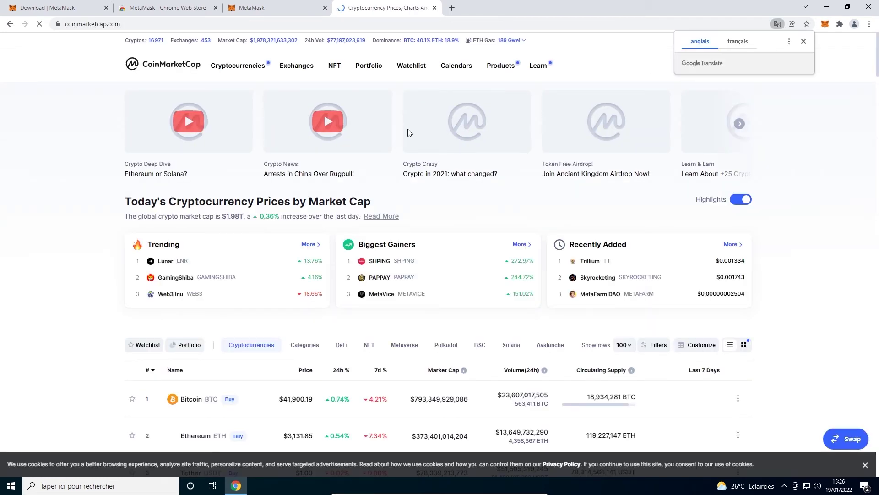
- Dismiss the translation offer, search CoinMarketCap for "usdt" and open the Tether page
{"action": "left_click", "coordinate": [804, 42]}
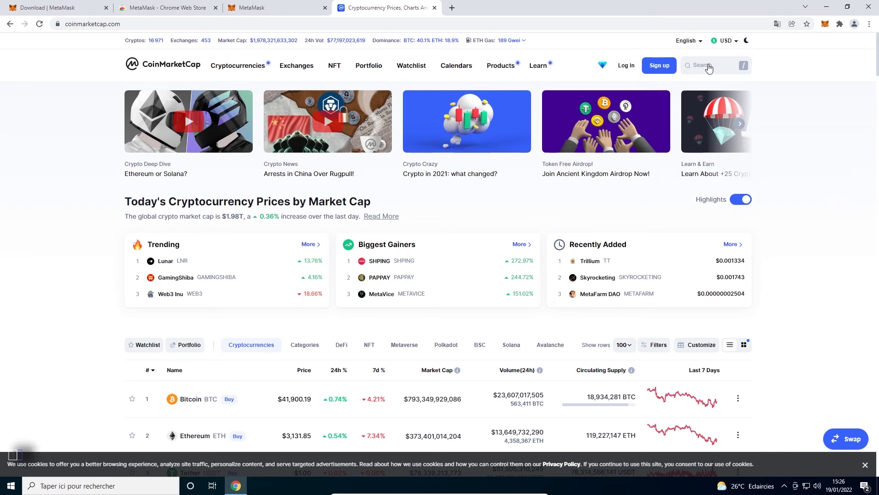
{"action": "left_click", "coordinate": [705, 70]}
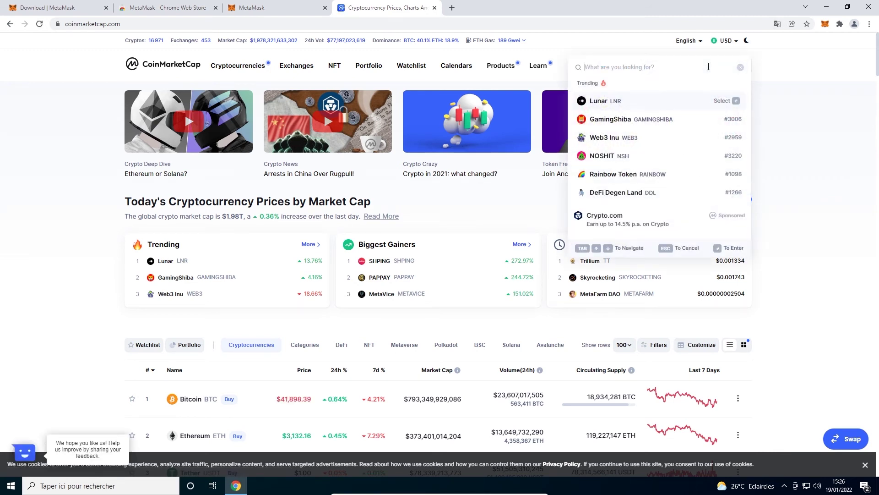
{"action": "type", "text": "usdt"}
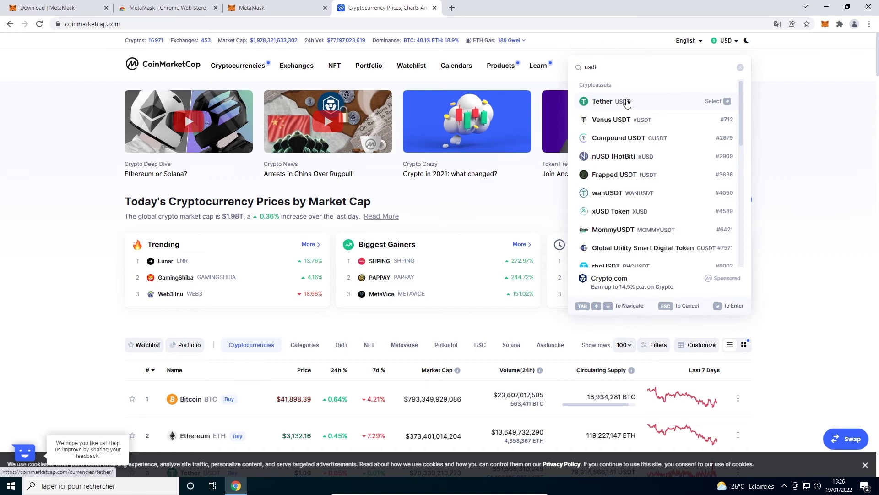
{"action": "left_click", "coordinate": [627, 103]}
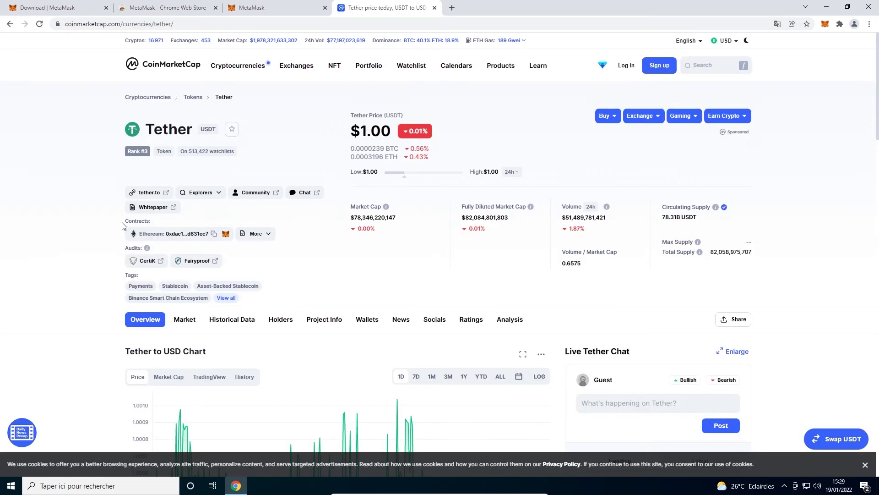
- Copy Tether's KCC contract address from the full list of contracts on its CoinMarketCap page
{"action": "left_click_drag", "start_coordinate": [121, 225], "coordinate": [159, 224]}
{"action": "left_click", "coordinate": [278, 8]}
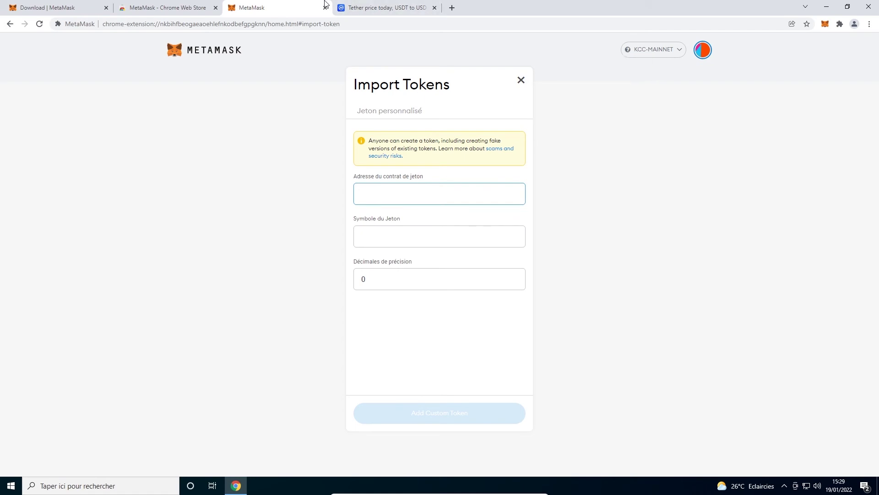
{"action": "left_click", "coordinate": [367, 8]}
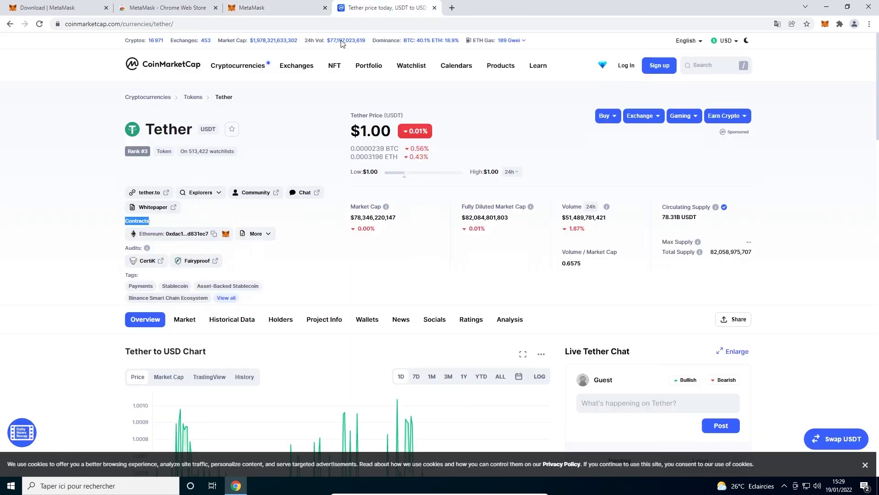
{"action": "left_click", "coordinate": [270, 239]}
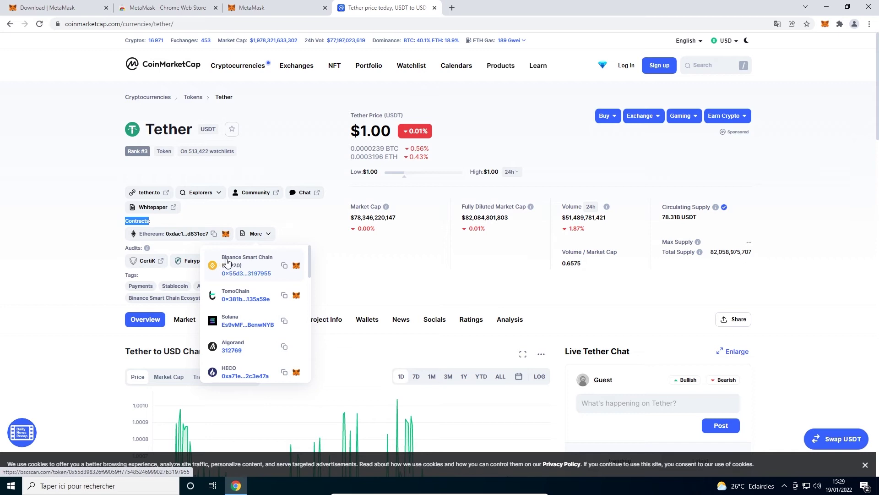
{"action": "left_click_drag", "start_coordinate": [310, 254], "coordinate": [309, 313]}
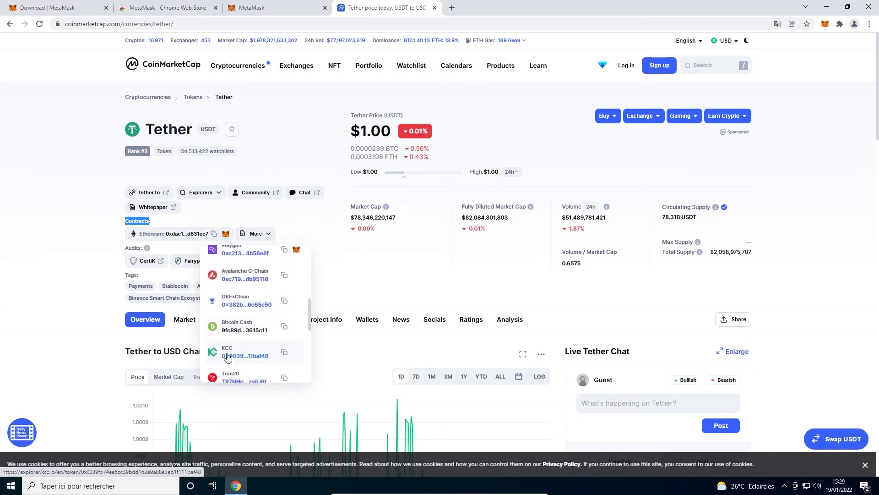
{"action": "left_click", "coordinate": [284, 353]}
- Switch to MetaMask and paste the copied KCC contract address as the token contract address in the import form
{"action": "left_click", "coordinate": [277, 7]}
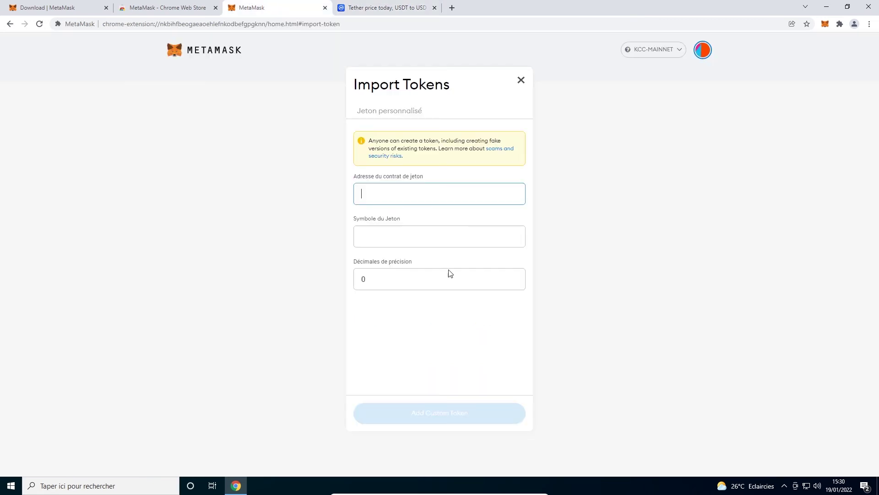
{"action": "right_click", "coordinate": [383, 193]}
{"action": "left_click", "coordinate": [408, 265]}
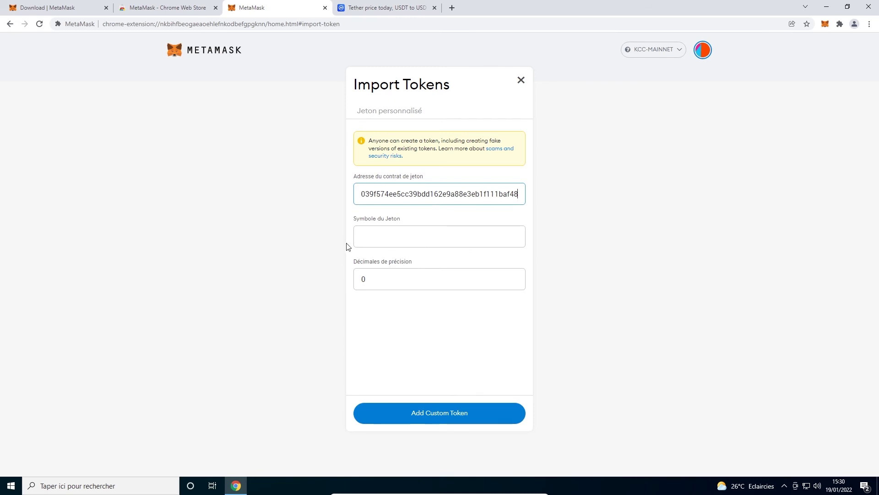
{"action": "left_click", "coordinate": [395, 332]}
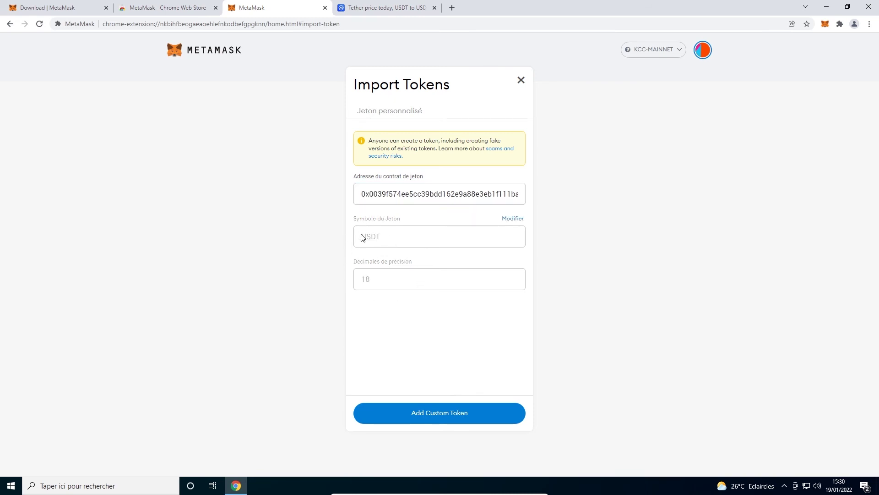
- Add the USDT custom token, confirm its import, and return to the wallet's asset overview
{"action": "left_click", "coordinate": [420, 417]}
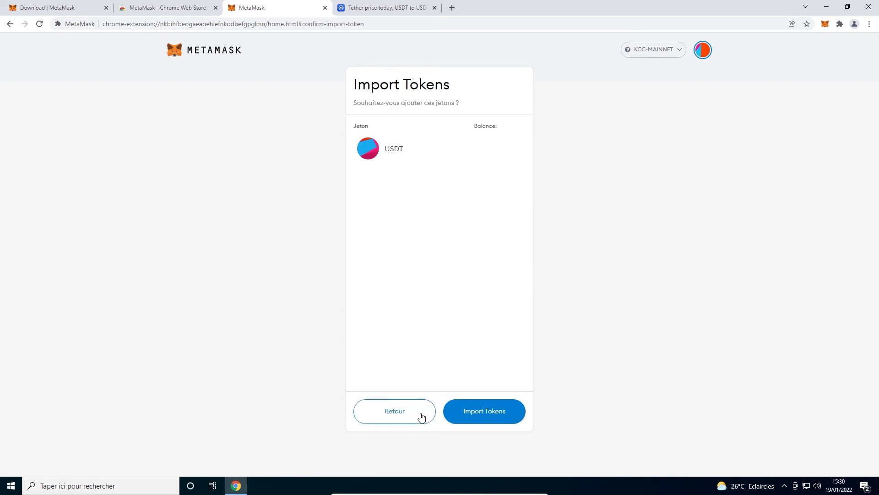
{"action": "left_click", "coordinate": [487, 415]}
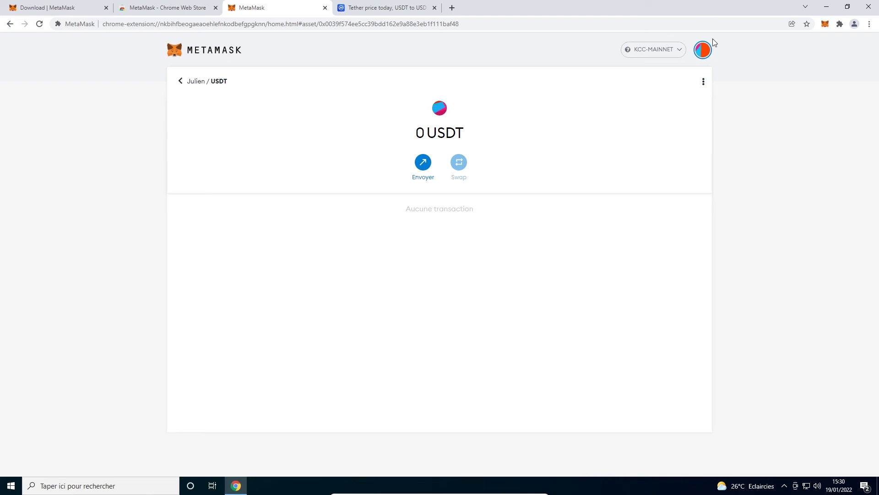
{"action": "key", "text": "alt+Left"}
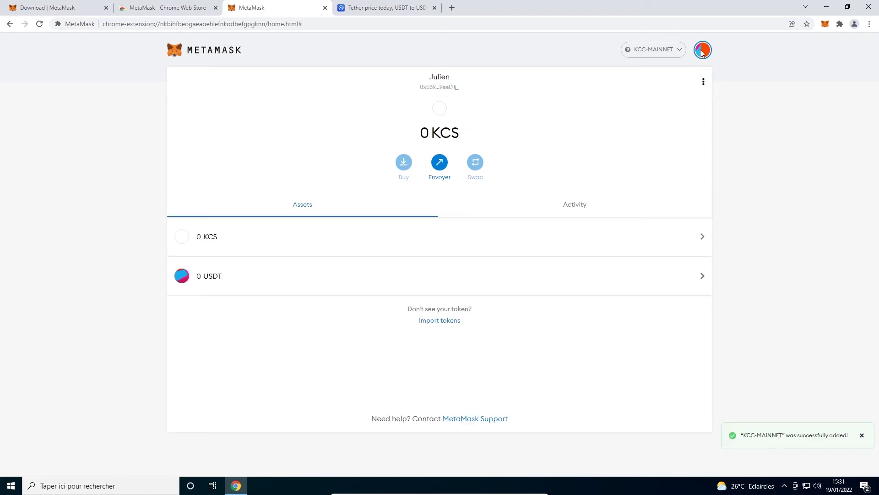
- Create a second wallet account named with the owner's first name followed by 2, and switch back to the first account
{"action": "left_click", "coordinate": [704, 50]}
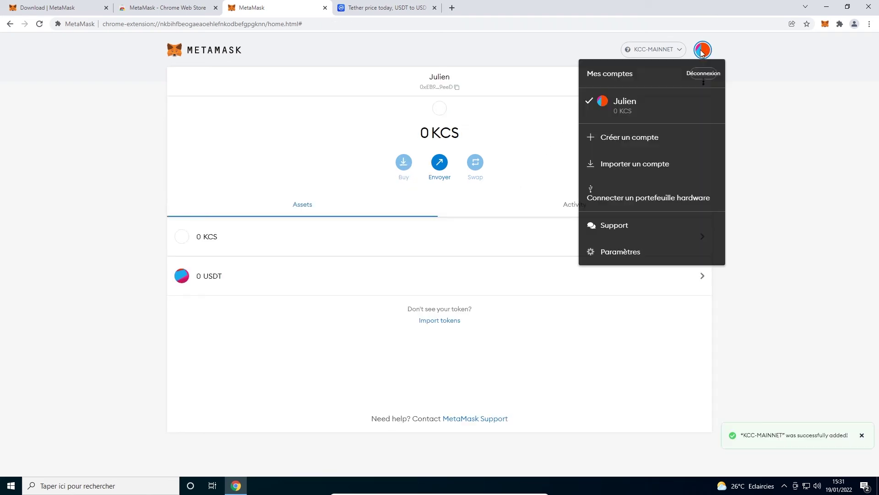
{"action": "left_click", "coordinate": [669, 151]}
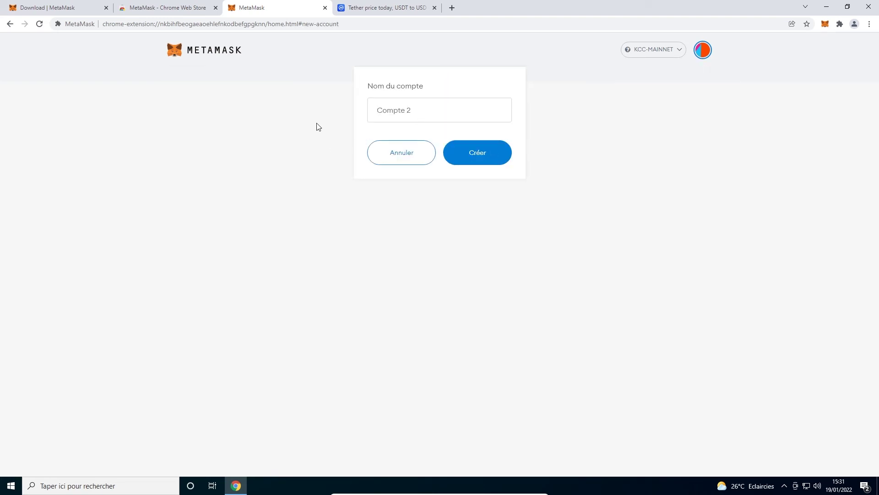
{"action": "type", "text": "Julien 2"}
{"action": "left_click", "coordinate": [482, 157]}
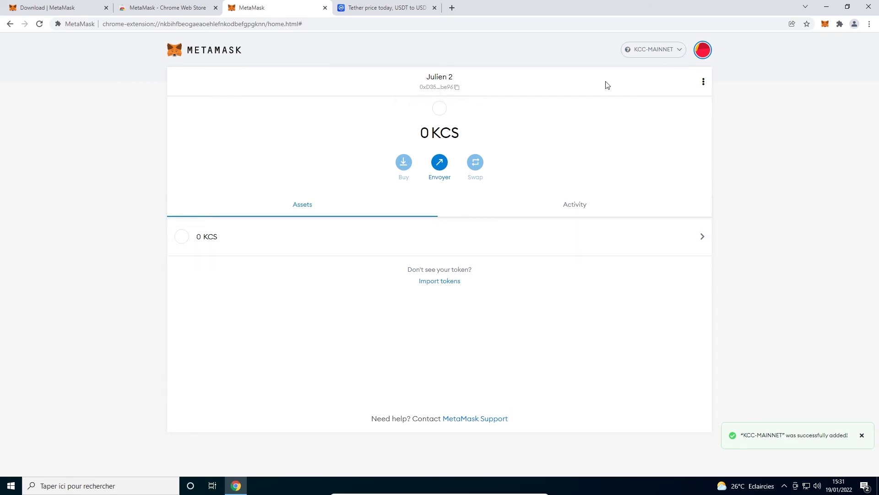
{"action": "left_click", "coordinate": [703, 52]}
{"action": "left_click", "coordinate": [644, 107]}
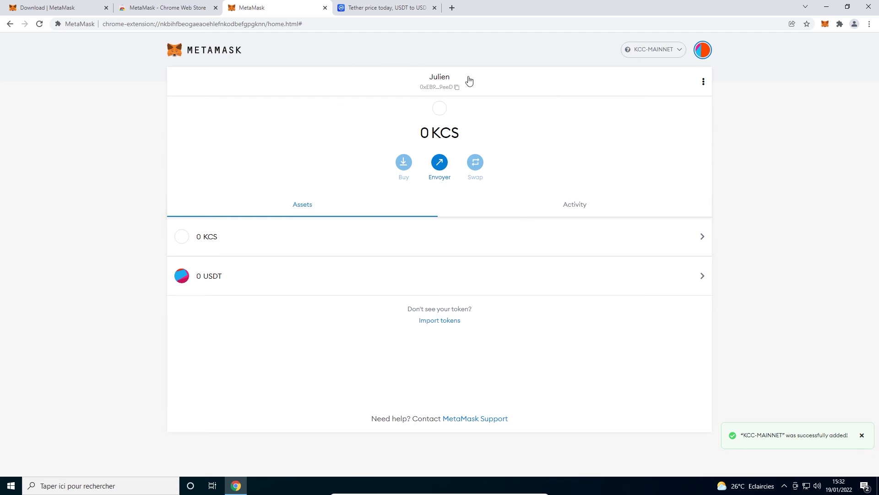
- Examine the hardware wallet types offered for connection, and return to the wallet overview
{"action": "left_click", "coordinate": [704, 53]}
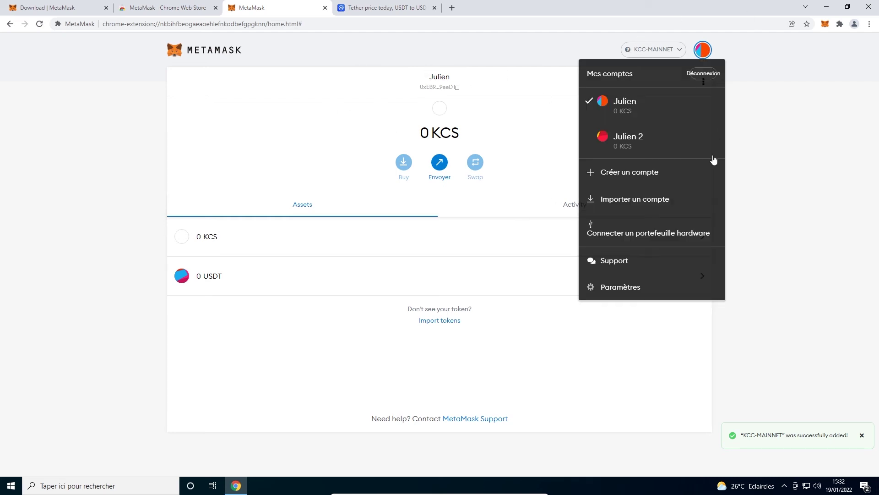
{"action": "left_click", "coordinate": [661, 242]}
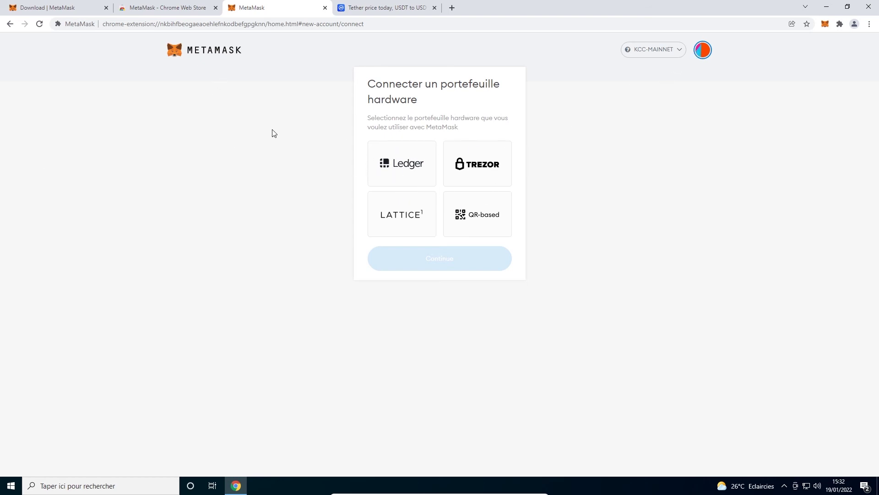
{"action": "left_click", "coordinate": [10, 25]}
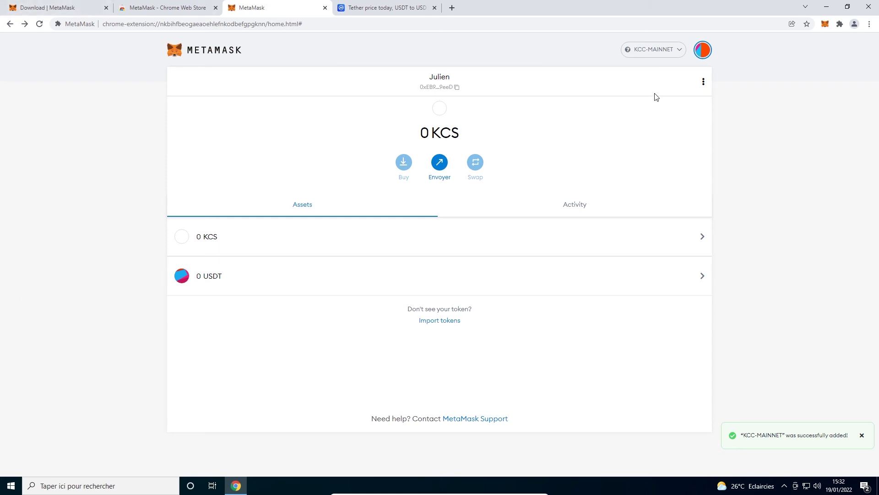
{"action": "left_click", "coordinate": [703, 51]}
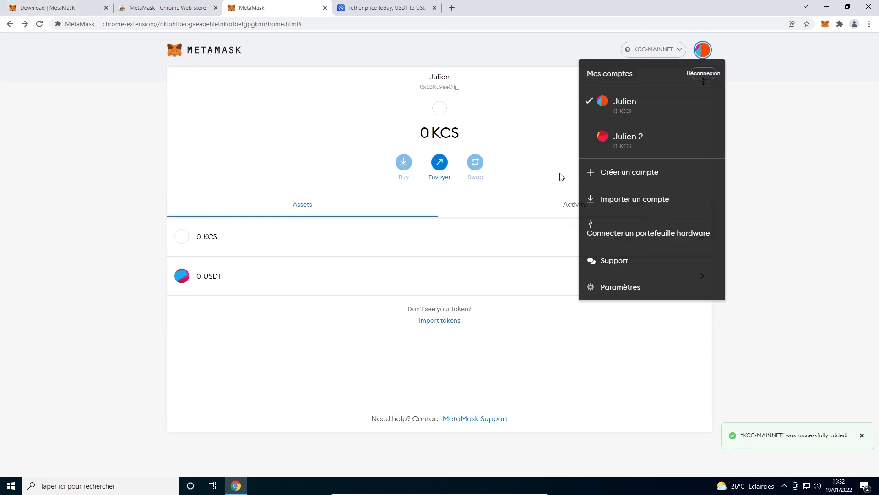
{"action": "left_click", "coordinate": [503, 122]}
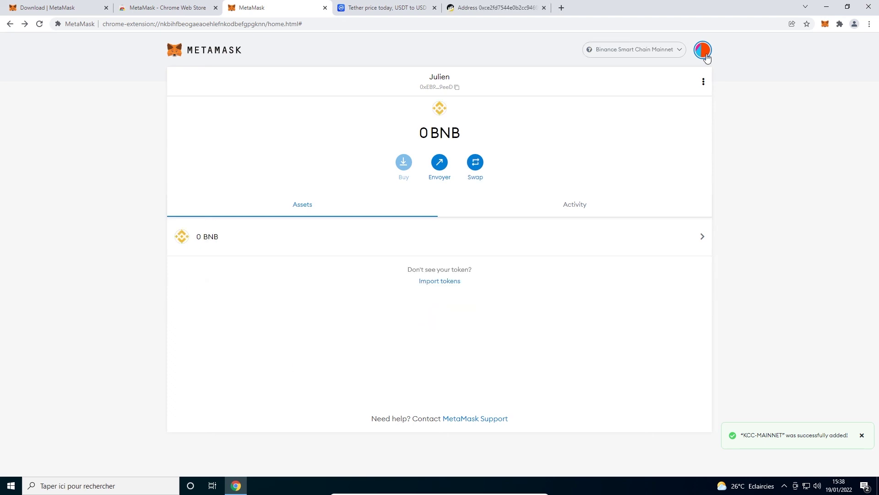
{"action": "left_click", "coordinate": [705, 54]}
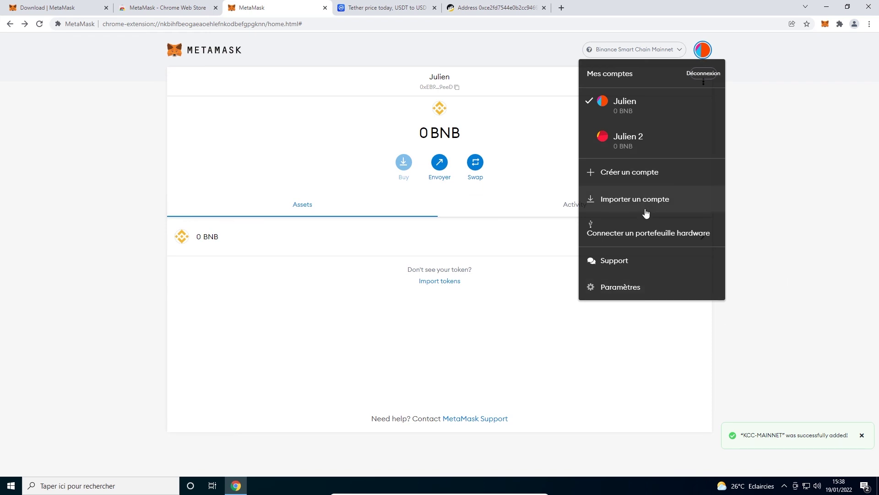
{"action": "left_click", "coordinate": [819, 164]}
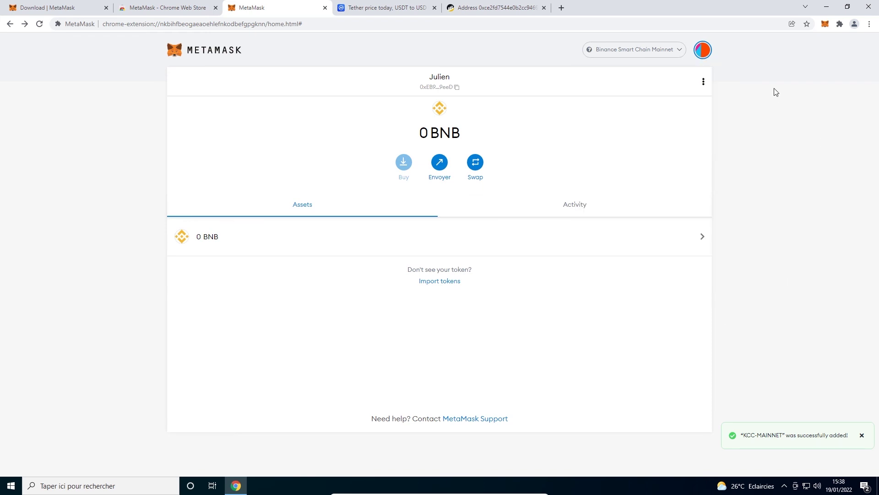